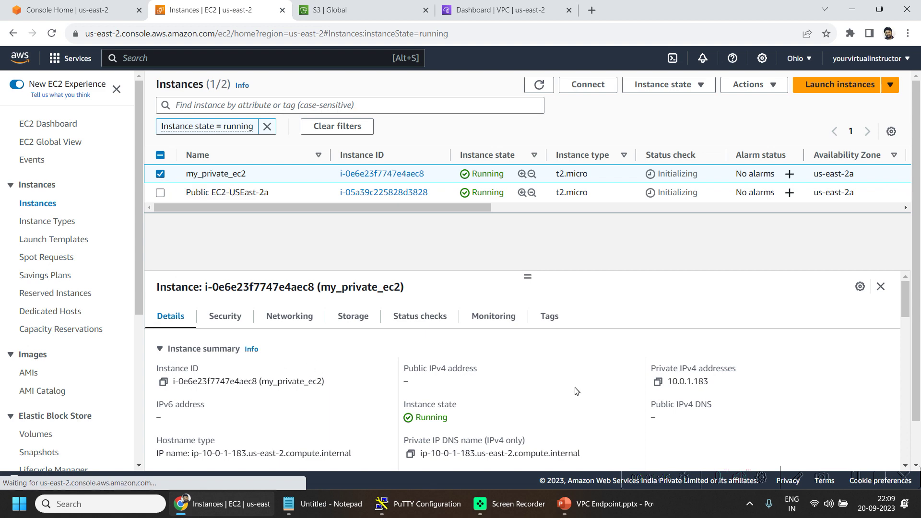
Step: Examine the networking details and subnets of my_private_ec2 and Public EC2-USEast-2a
click(289, 316)
drag(218, 441, 237, 442)
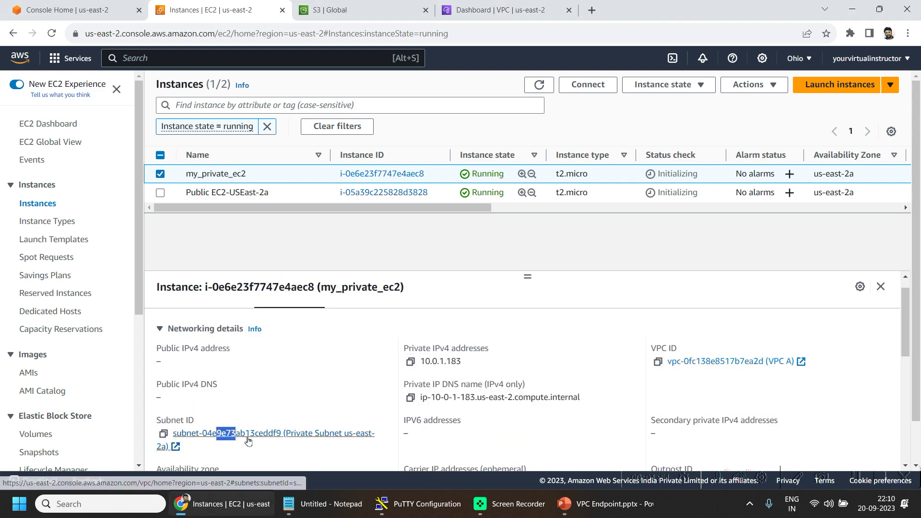
click(160, 193)
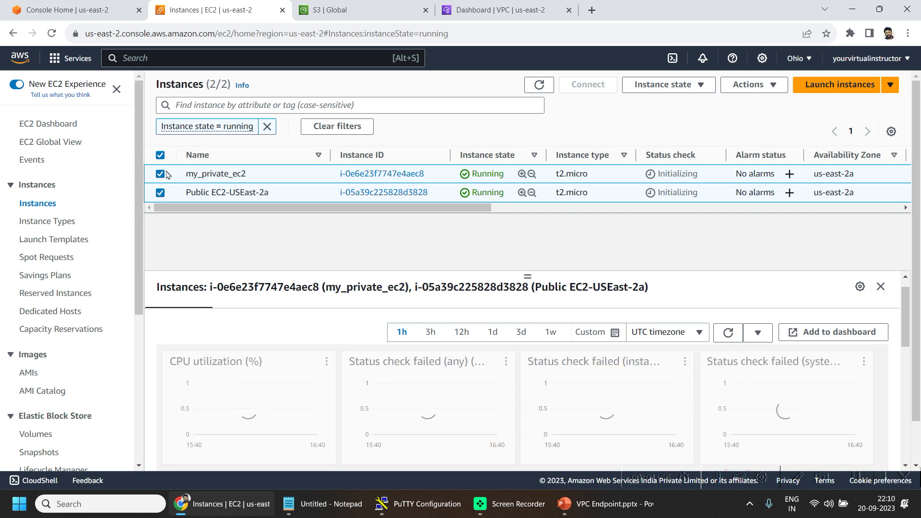
click(161, 173)
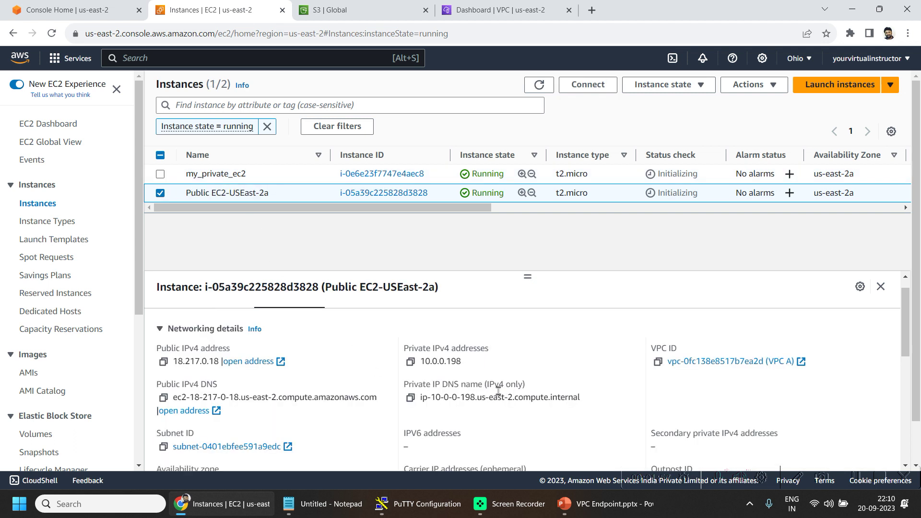
scroll(310, 376, down, 1)
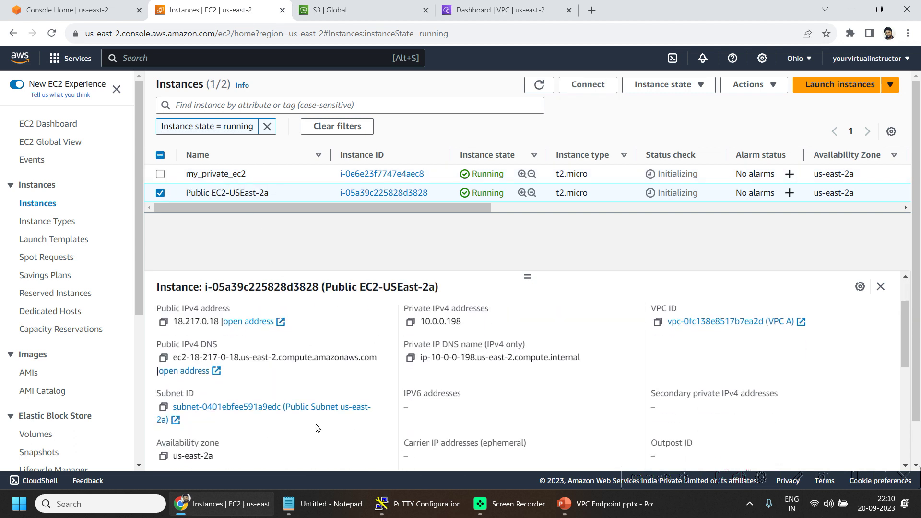
mouse_move(239, 421)
mouse_down()
mouse_move(206, 408)
mouse_move(249, 416)
mouse_up()
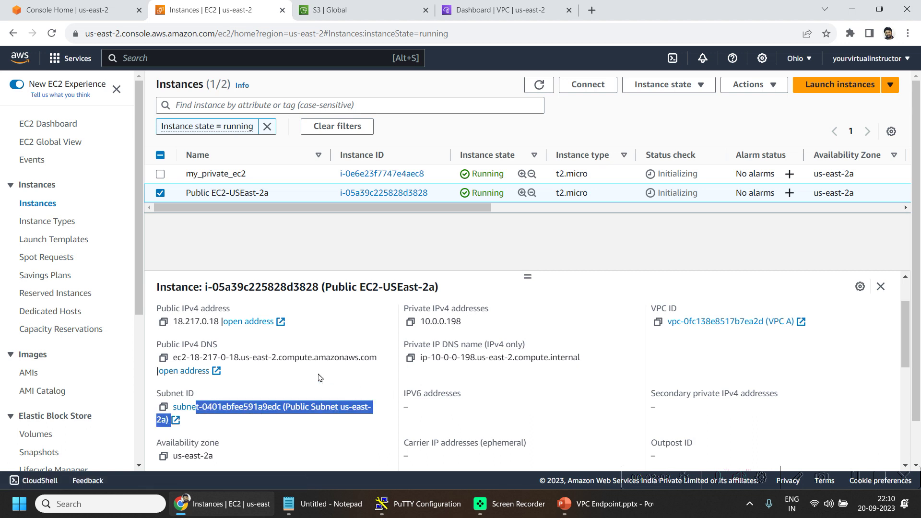
Step: Inspect the objects in the S3 bucket mys3bucket-oh-01 and review the Lab Architecture slide in PowerPoint
click(355, 9)
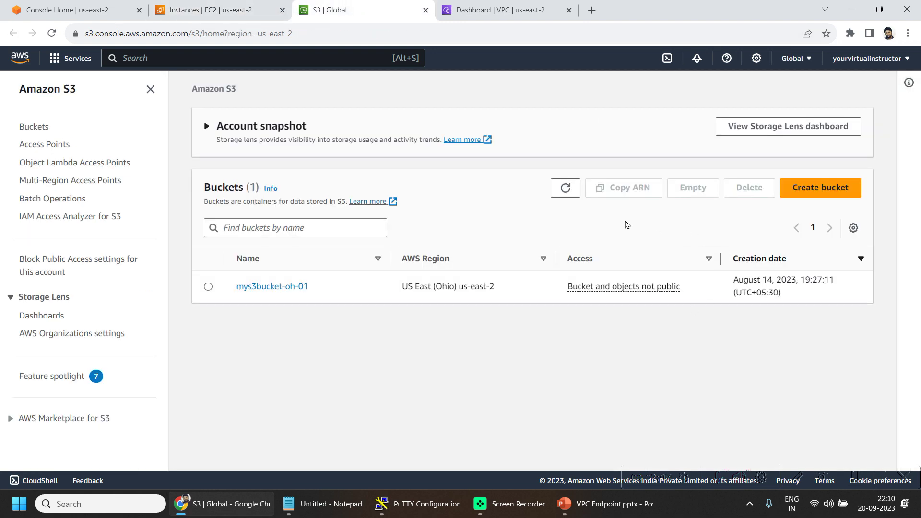
click(288, 286)
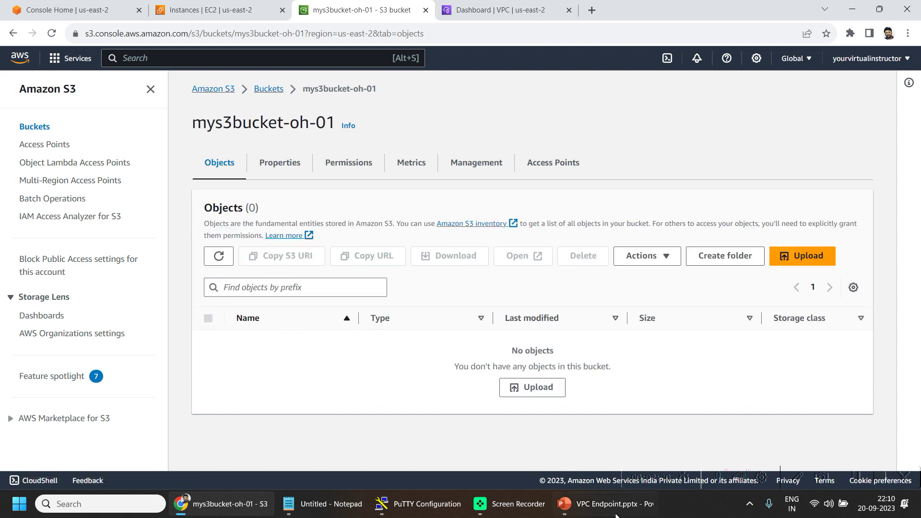
key(alt+Tab)
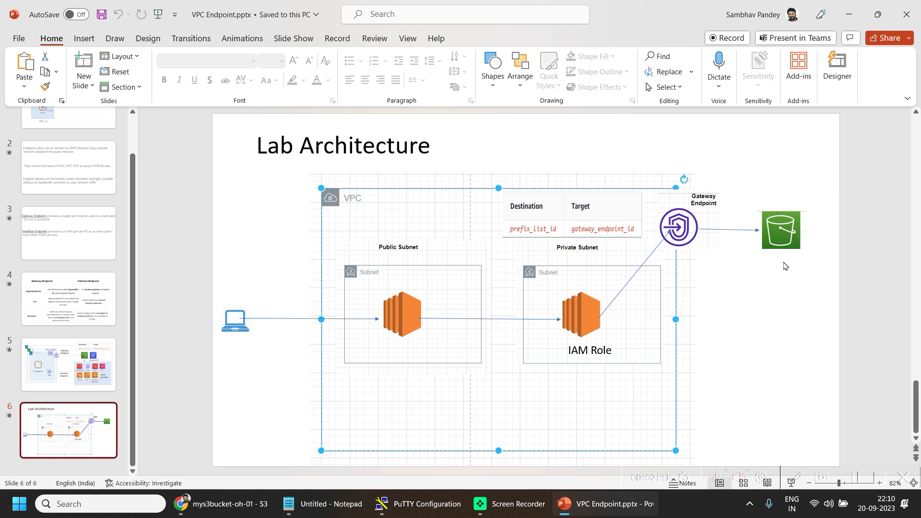
click(848, 10)
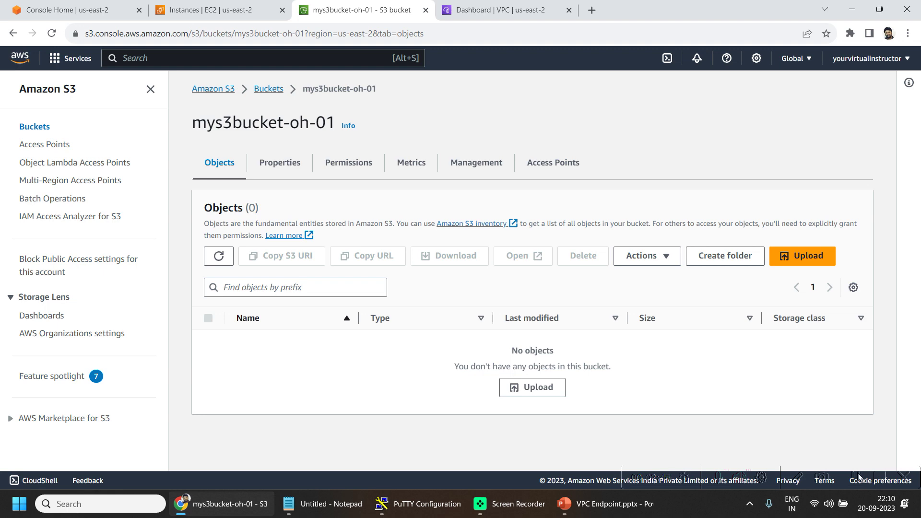
Step: Copy the public IPv4 address of Public EC2-USEast-2a and enter it as the host name in PuTTY
key(ctrl+shift+Tab)
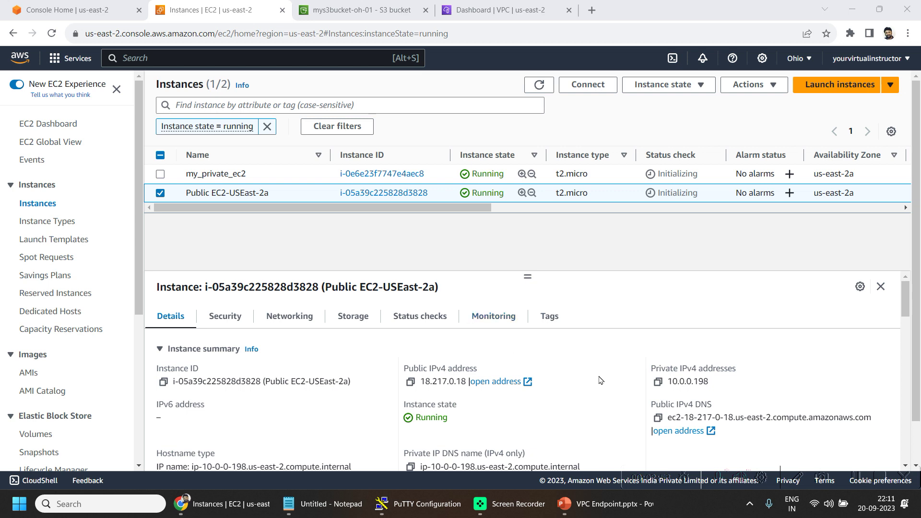
click(413, 381)
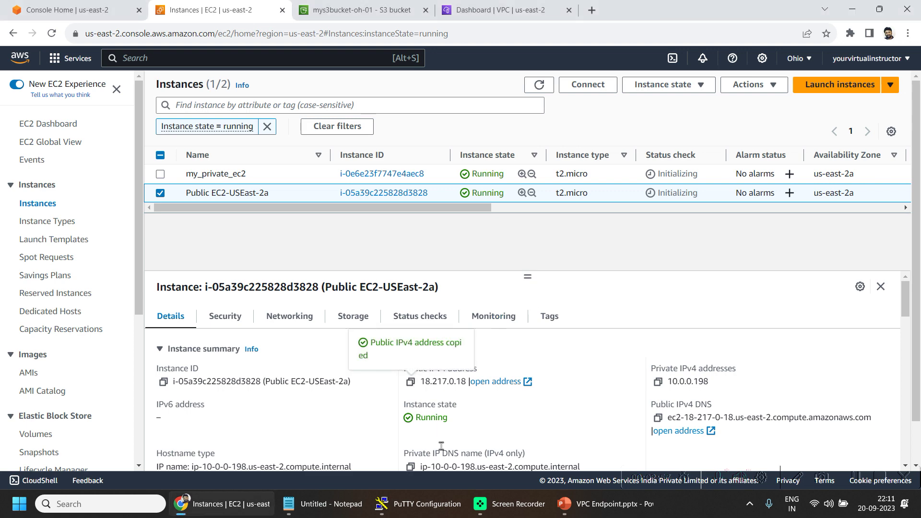
click(421, 503)
key(ctrl+v)
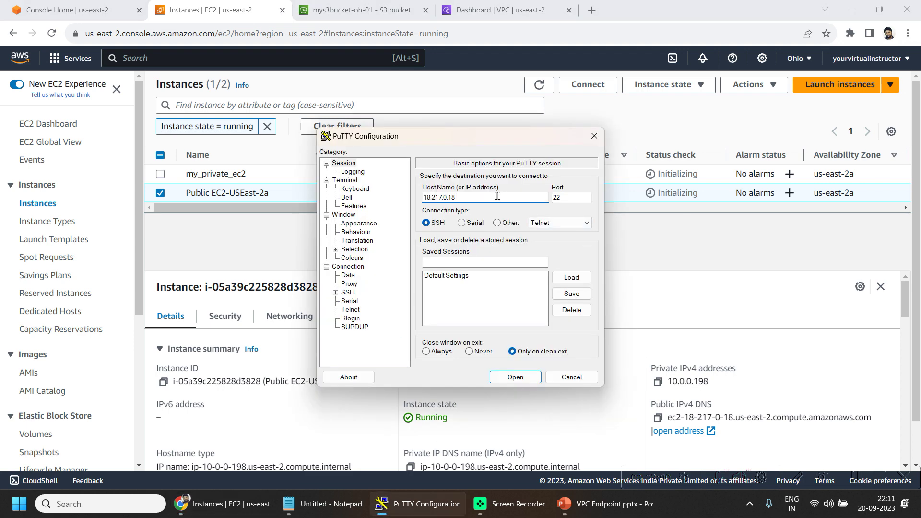
Step: Set vpc-demo-keypair01.ppk as the private key file for the SSH authentication
click(354, 293)
click(357, 319)
click(372, 327)
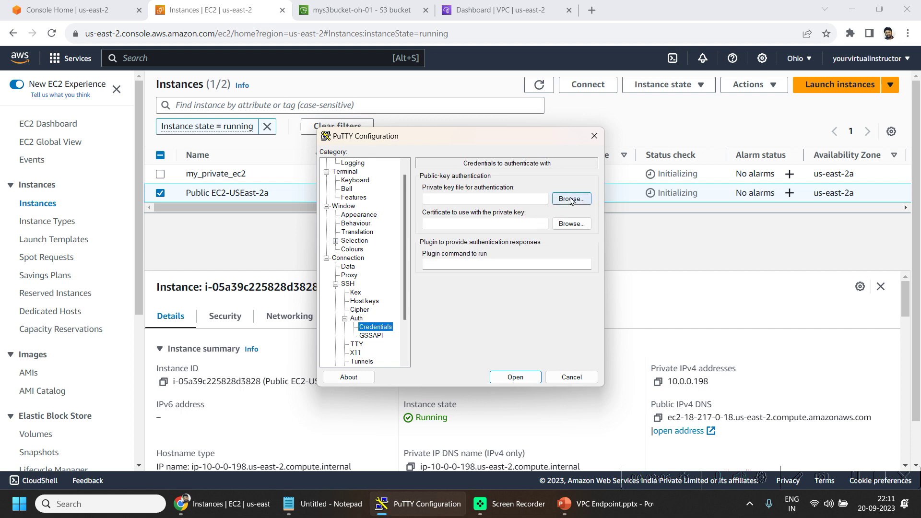
click(571, 198)
click(486, 244)
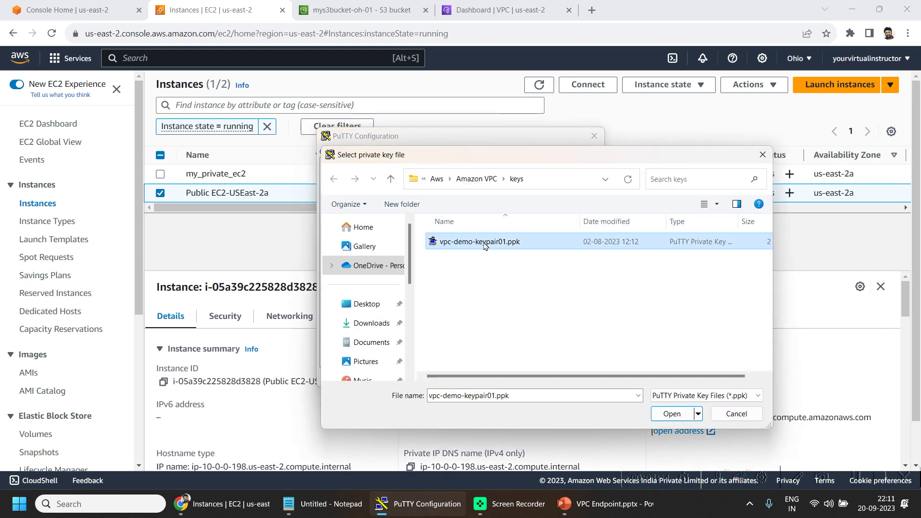
double_click(494, 245)
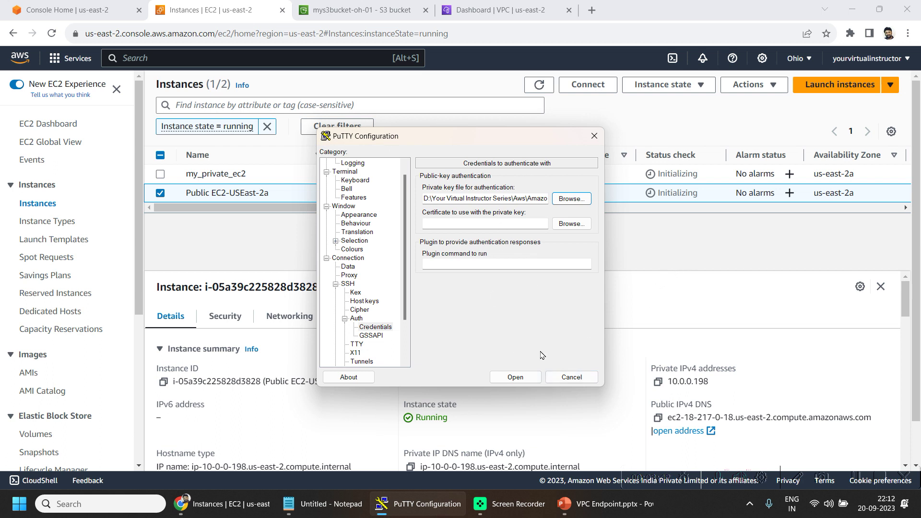
Step: Start the SSH session, accept the server's host key and log in as ec2-user
click(521, 382)
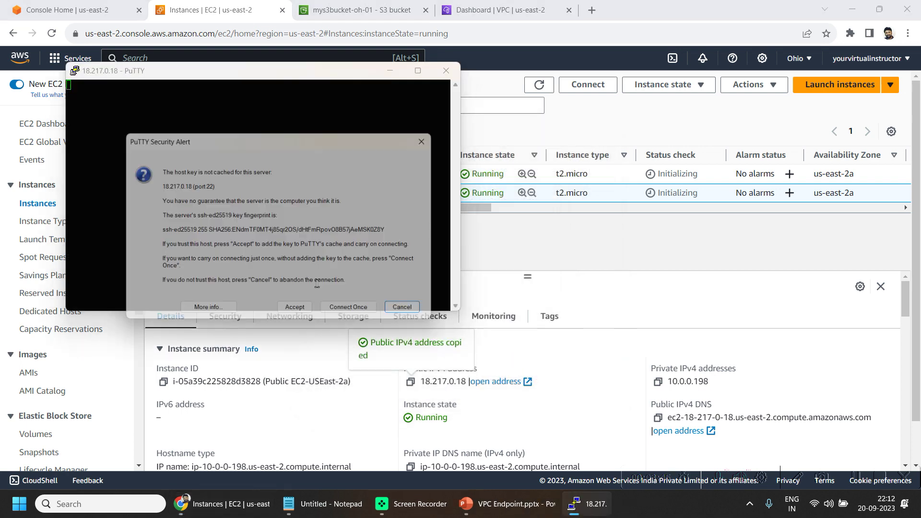
click(298, 313)
text(ec2-user)
key(Return)
Step: Compare the IP address in the terminal prompt with the public instance's private IPv4 address in the EC2 console
drag(132, 190, 164, 182)
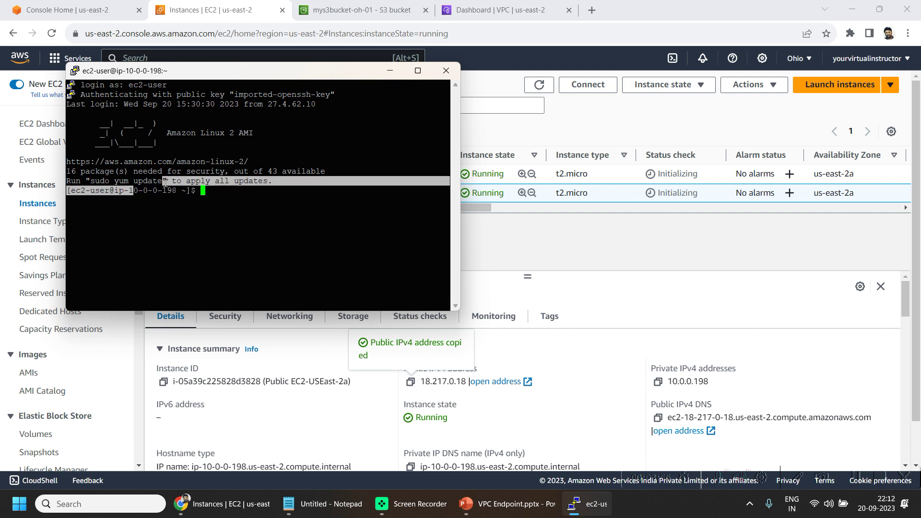
click(160, 198)
drag(708, 382, 695, 384)
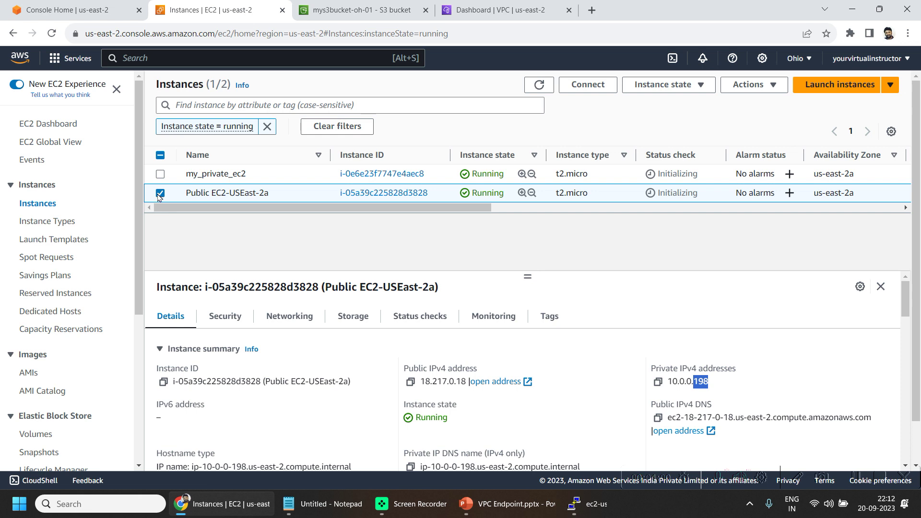
Step: Open the SSH client connection instructions for my_private_ec2 only and copy the example SSH command
click(169, 180)
click(160, 174)
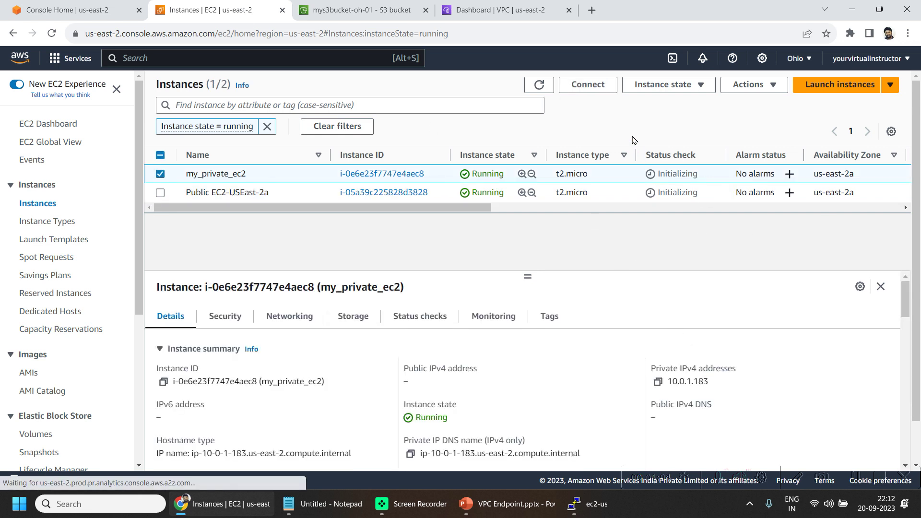
click(593, 87)
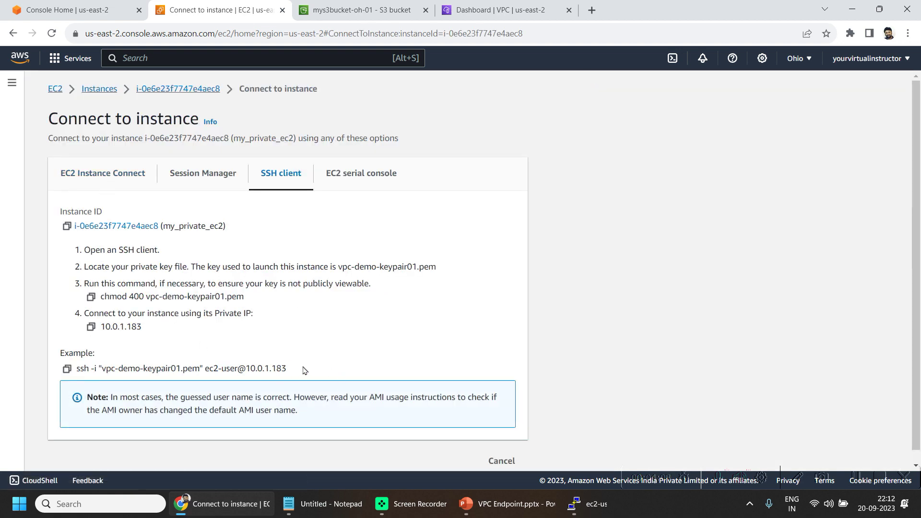
click(67, 368)
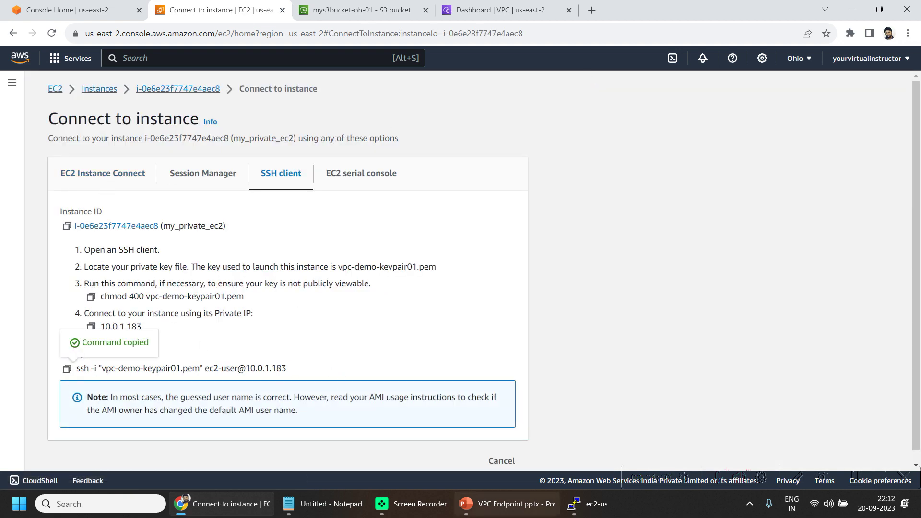
Step: Switch to the PuTTY terminal, clear the screen and list the files in the home directory
click(575, 505)
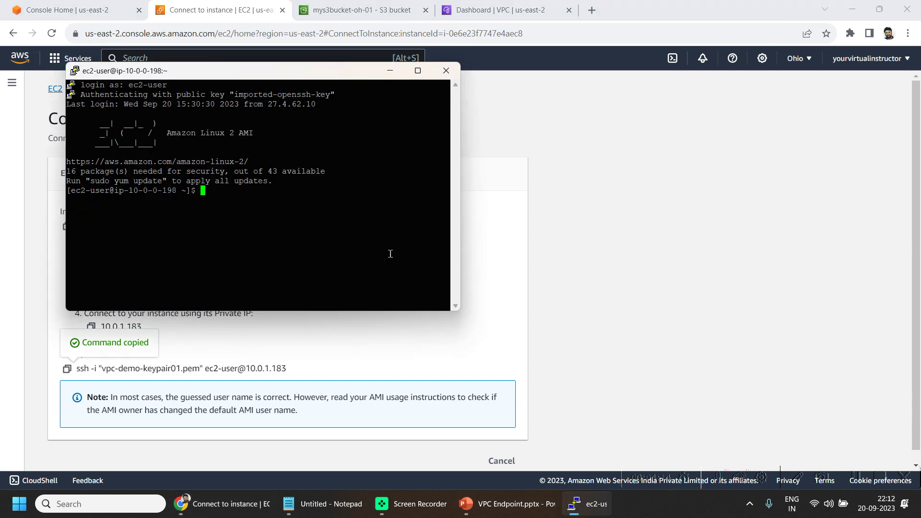
key(ctrl+l)
text(ls)
key(Return)
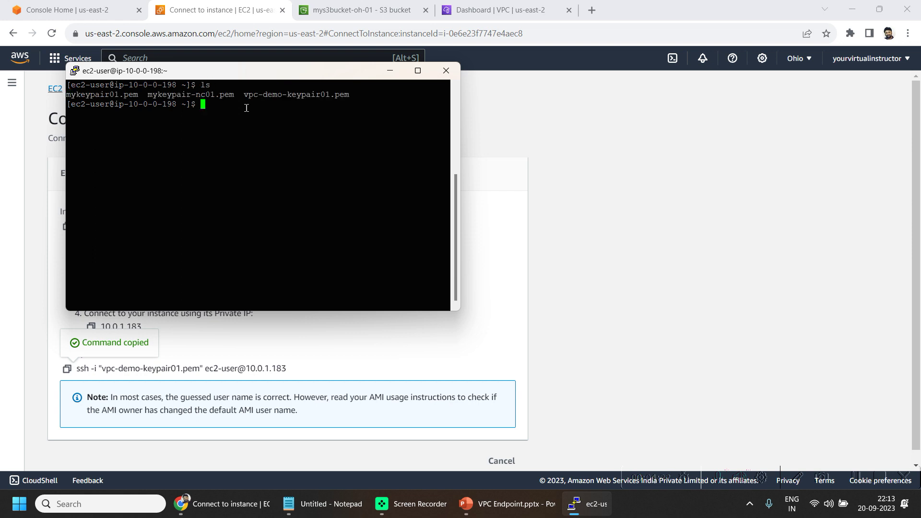
triple_click(317, 96)
click(300, 144)
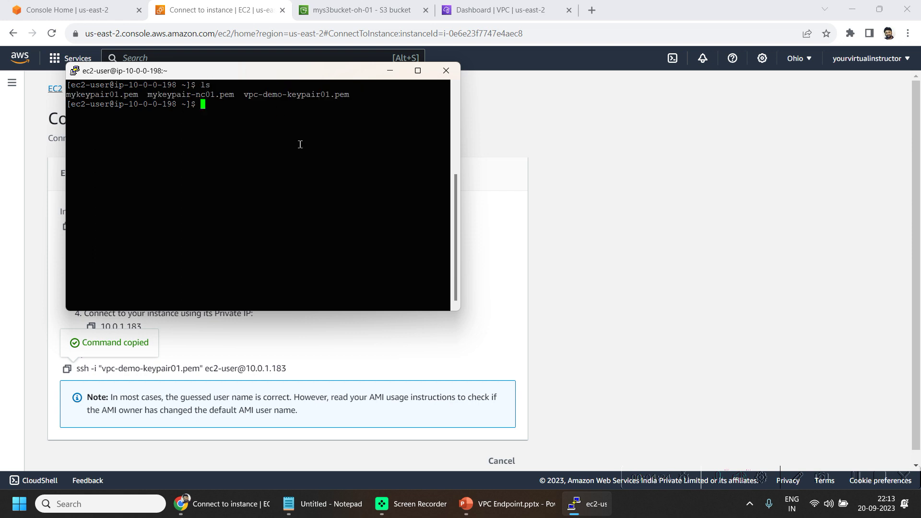
right_click(278, 126)
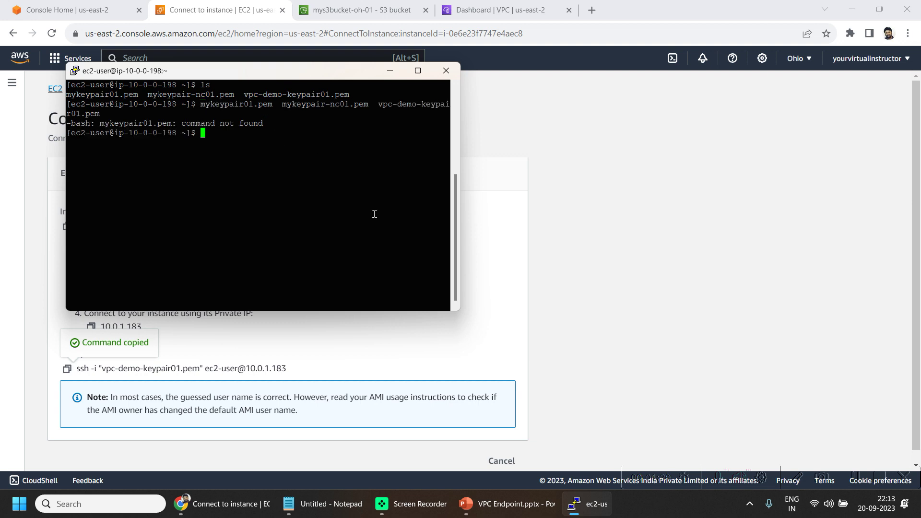
Step: Copy the example SSH command from the EC2 console again and run it in the PuTTY terminal to reach the private instance
click(626, 464)
click(67, 368)
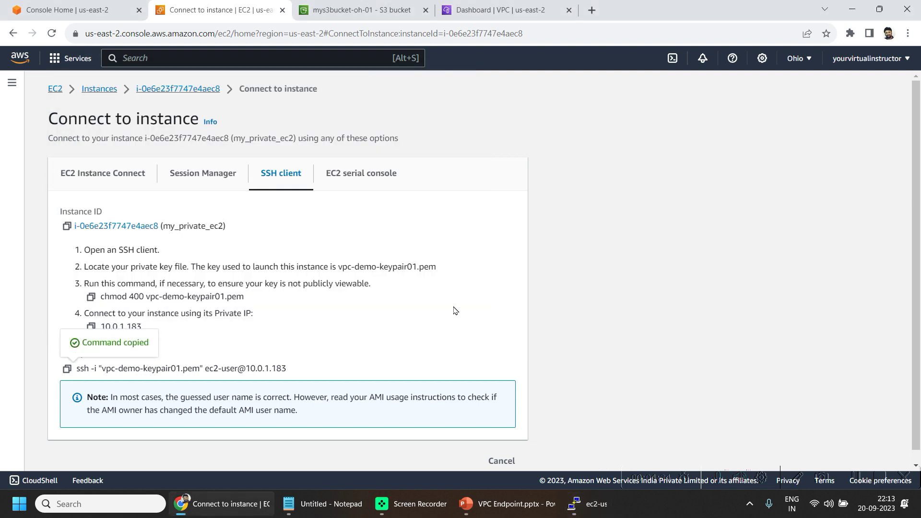
key(alt+Tab)
right_click(340, 233)
key(Return)
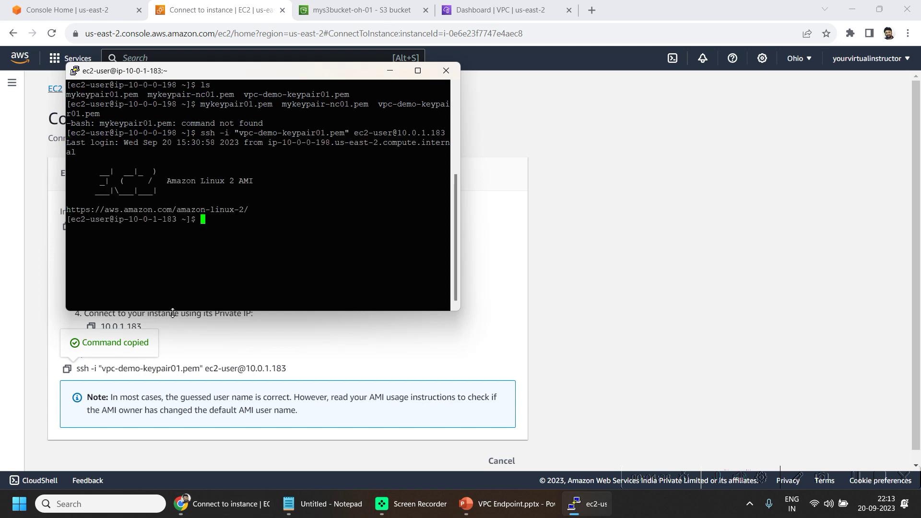
Step: Compare the IP address in the new terminal prompt with the private IP on the Connect to instance page
double_click(170, 220)
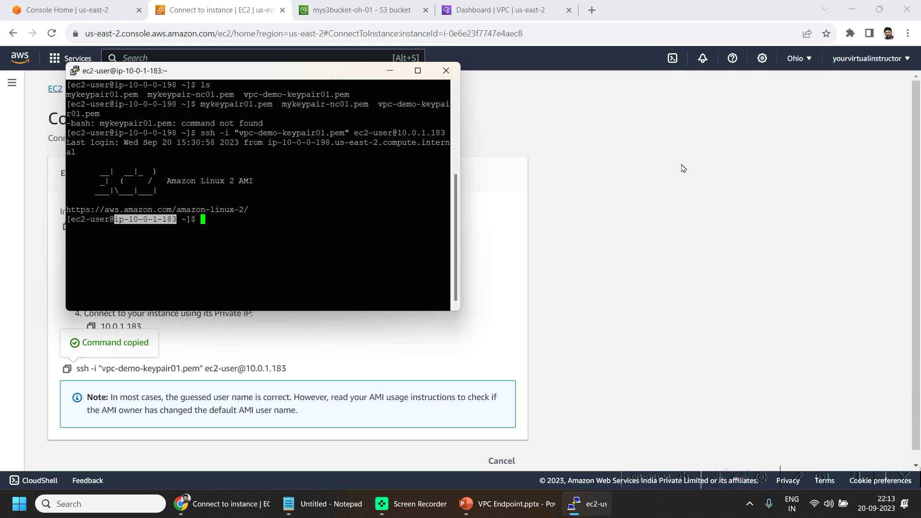
key(alt+Tab)
scroll(456, 255, down, 1)
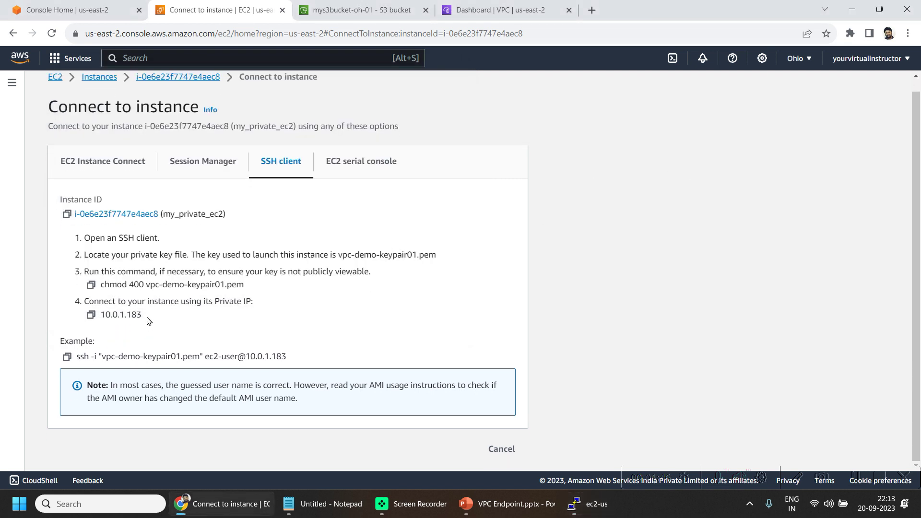
double_click(128, 314)
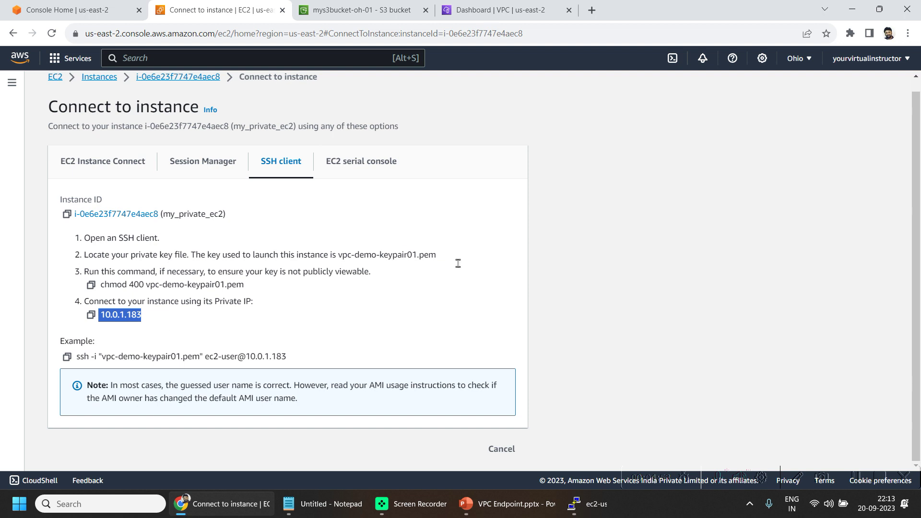
click(609, 507)
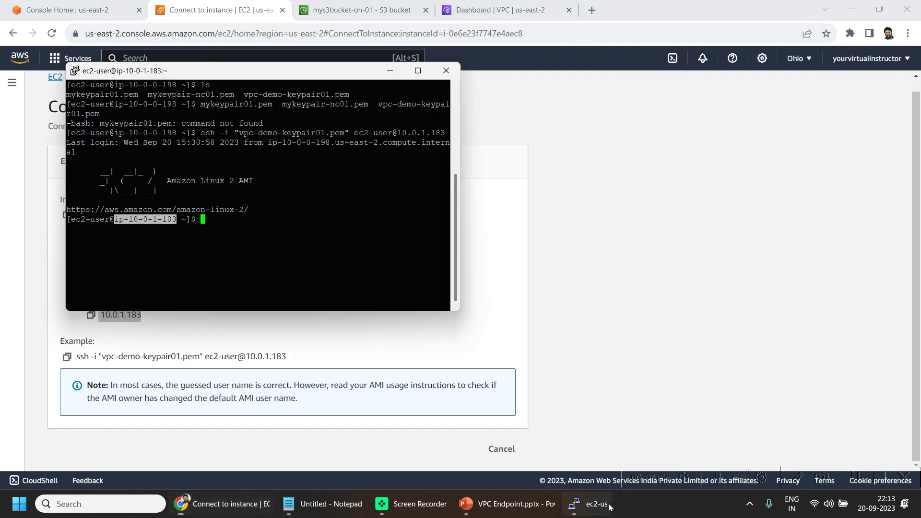
text(ping www.google.com)
key(Return)
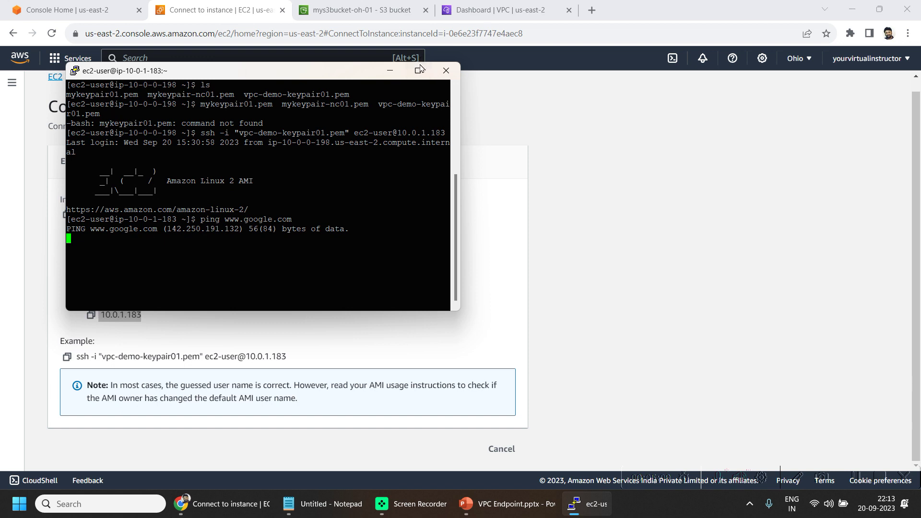
mouse_move(418, 79)
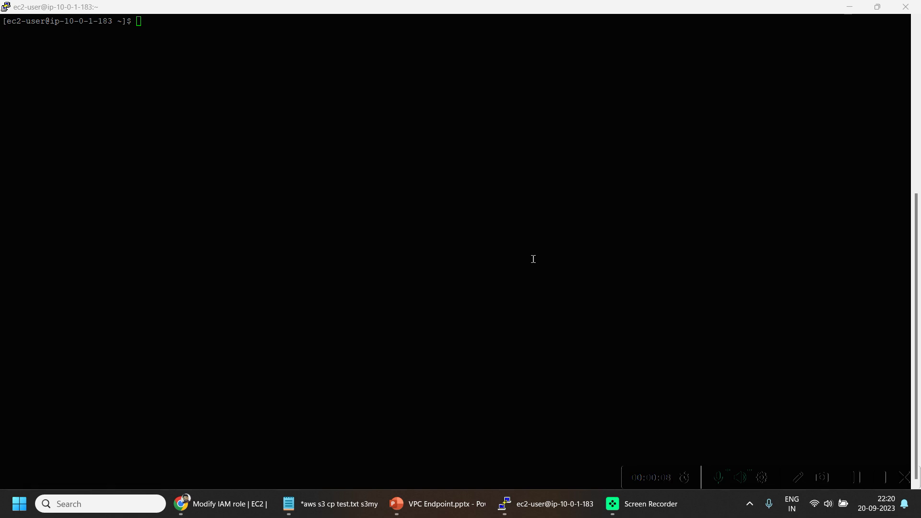
Step: Create the file test.txt containing "Hello" on the private instance using echo
click(463, 164)
text(echo "Hello" > test.txt)
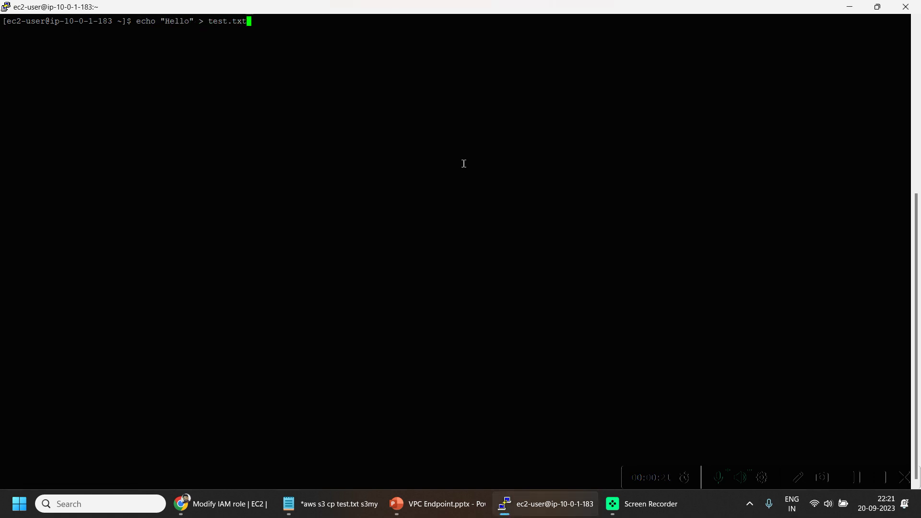
key(Return)
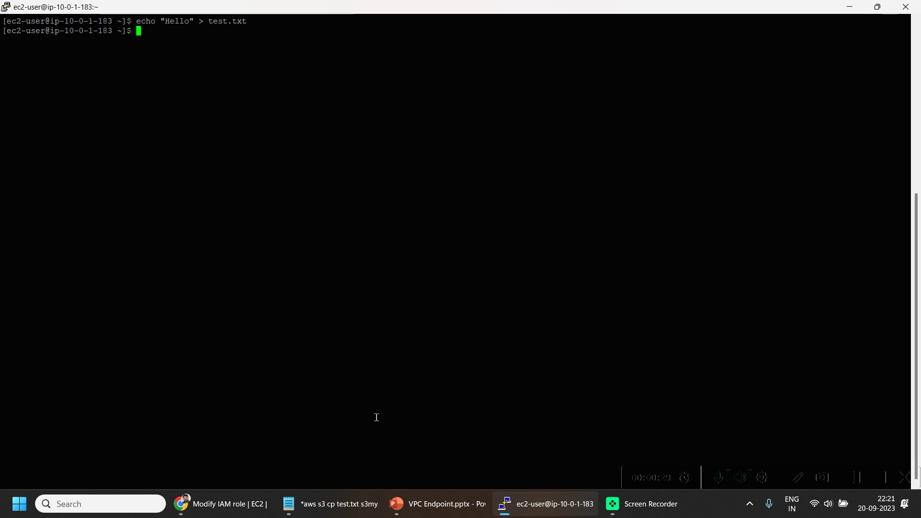
Step: In the Notepad upload command, replace the placeholder mybucket with the S3 bucket name mys3bucket-oh-01 copied from the S3 console
click(331, 504)
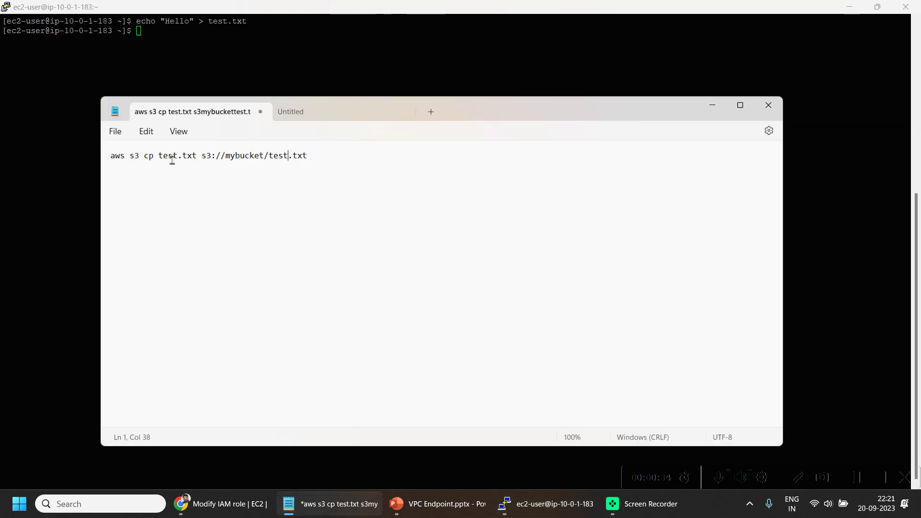
drag(159, 155, 204, 165)
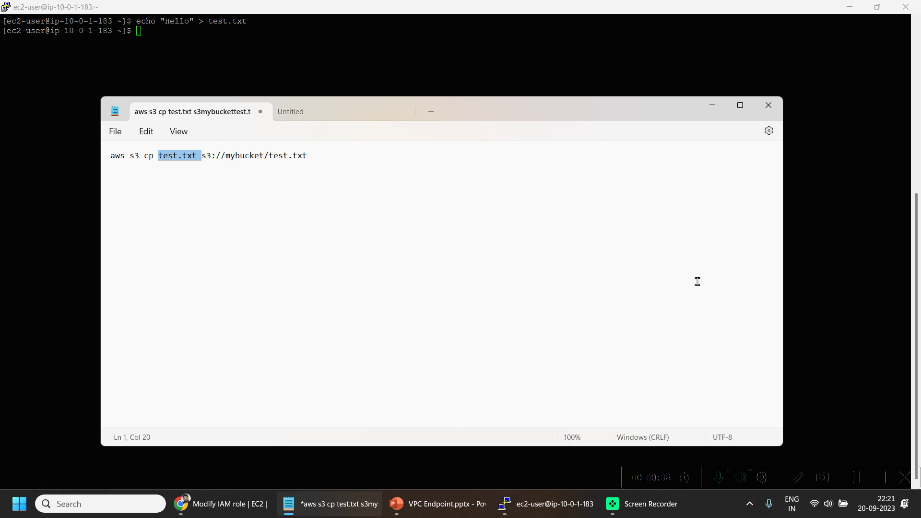
double_click(255, 159)
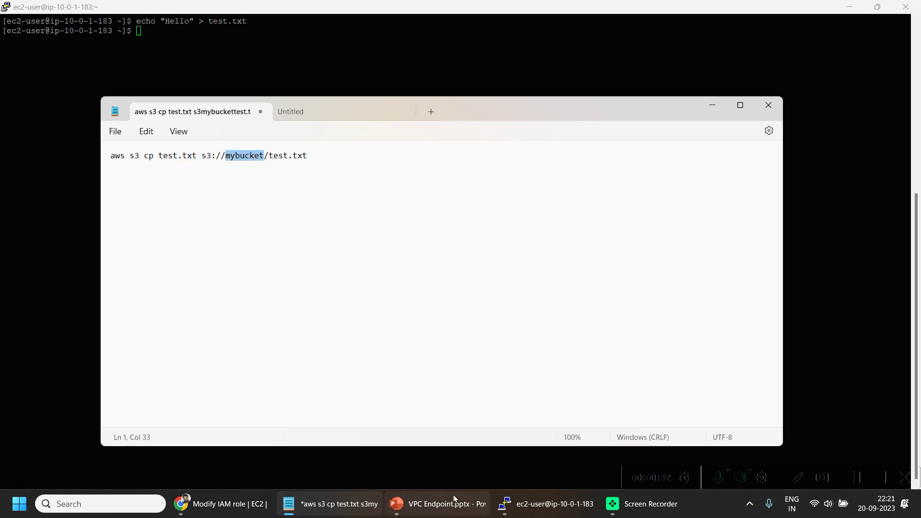
click(251, 509)
drag(568, 268, 430, 265)
drag(570, 264, 487, 262)
key(ctrl+c)
click(331, 504)
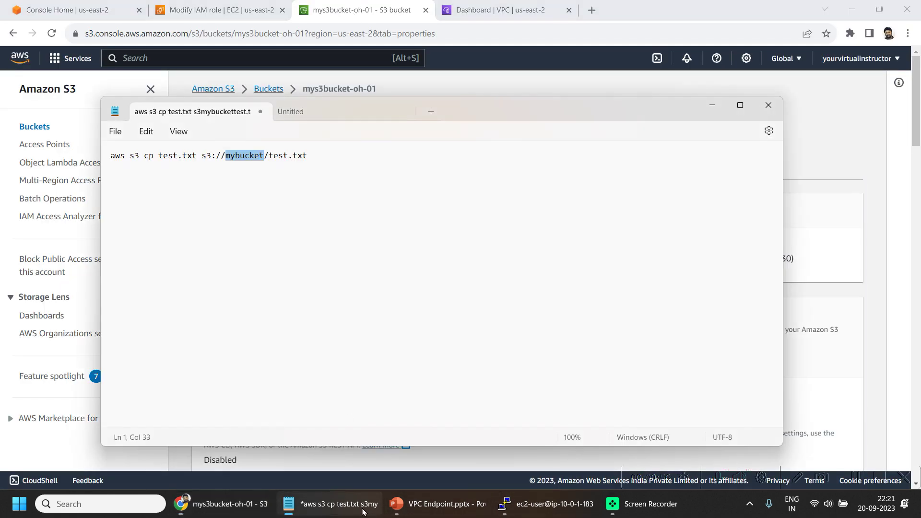
key(ctrl+v)
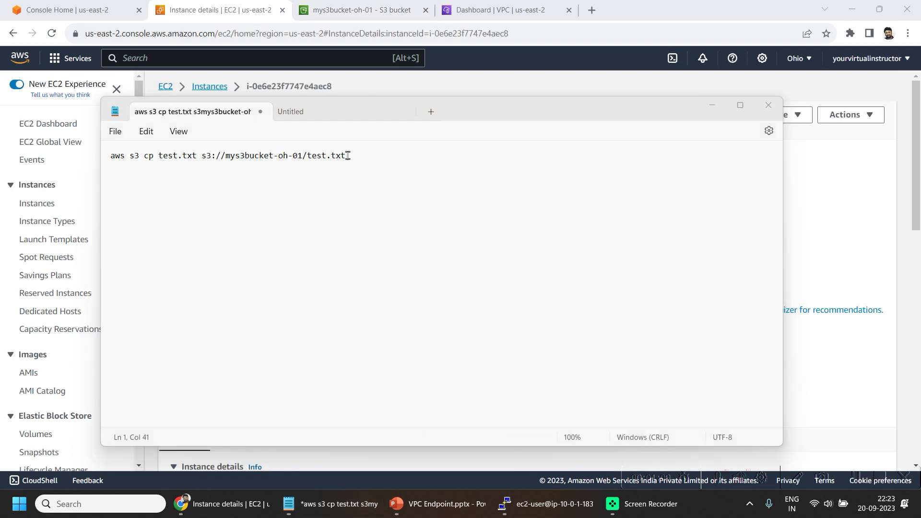
Step: Copy the command aws s3 cp test.txt s3://mys3bucket-oh-01/test.txt from Notepad and run it in the PuTTY terminal on the private instance
drag(364, 156, 202, 156)
drag(141, 141, 91, 151)
key(ctrl+c)
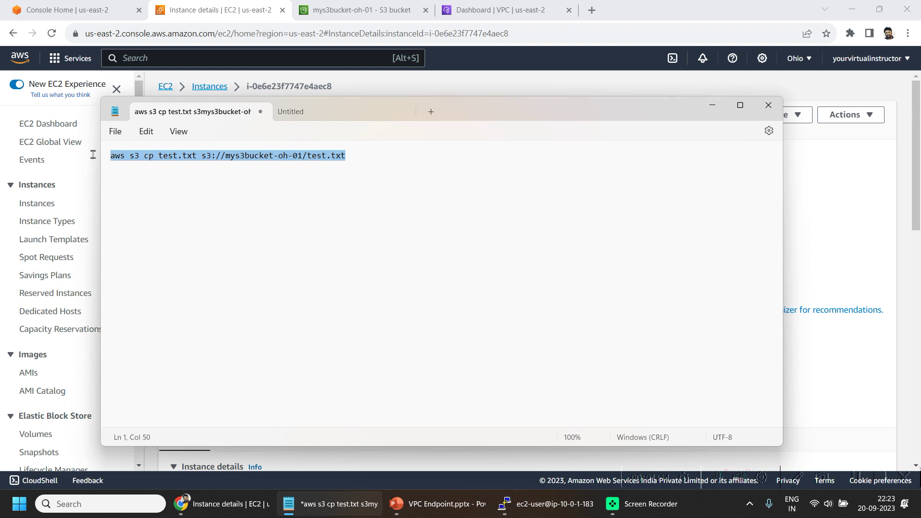
click(556, 503)
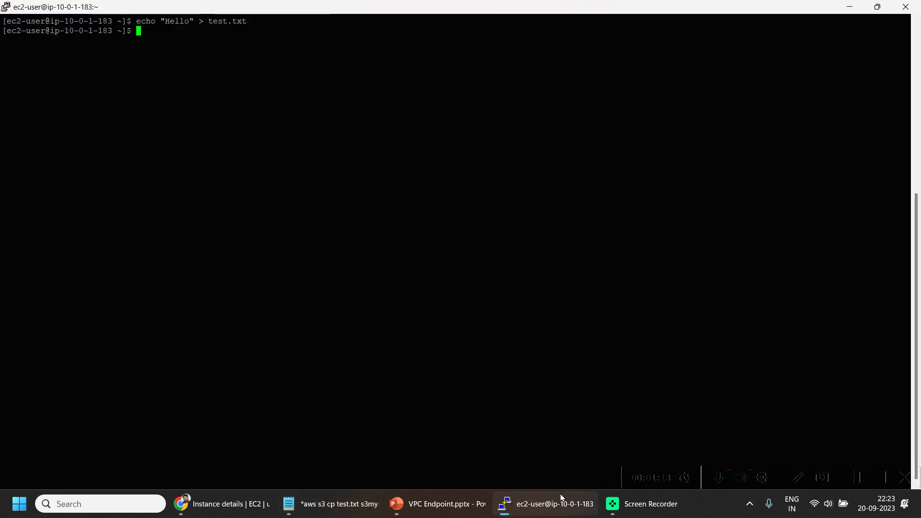
right_click(372, 191)
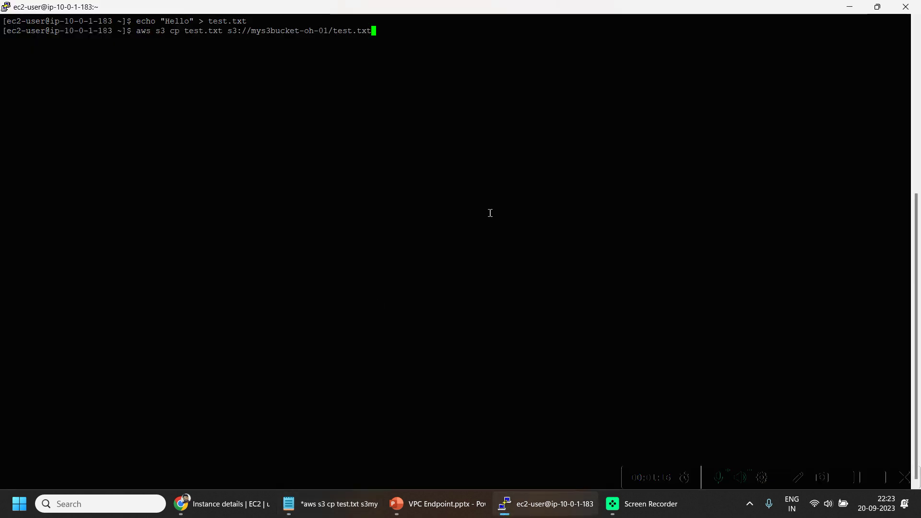
key(Return)
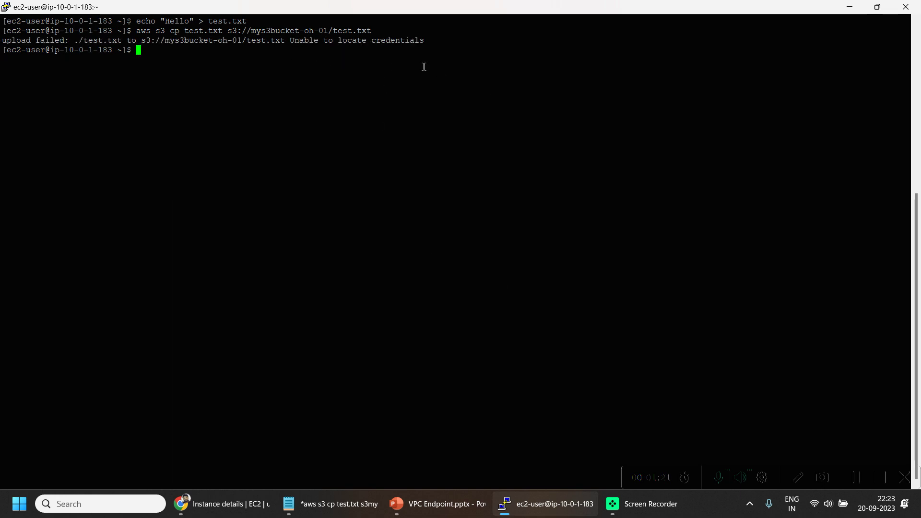
Step: Examine the upload command's output in the terminal and the private instance's IAM Role on the Lab Architecture slide in PowerPoint
drag(284, 45, 446, 42)
click(447, 45)
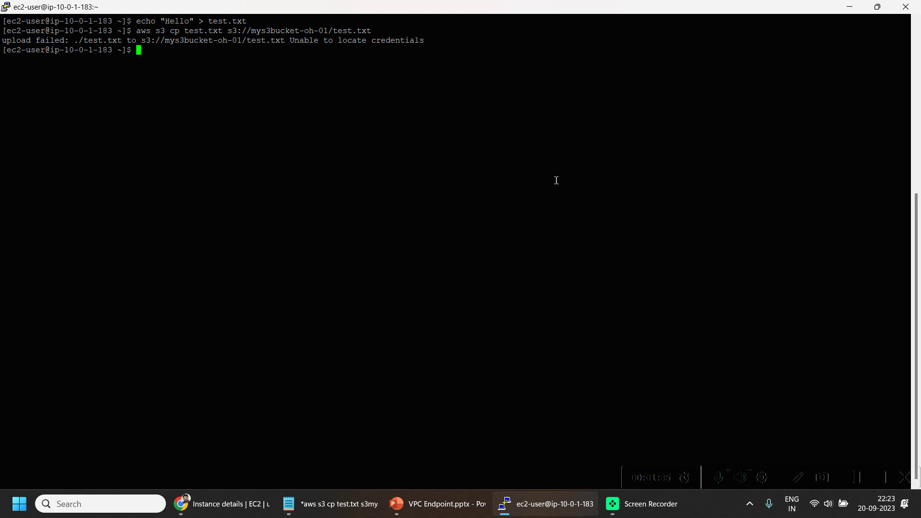
click(463, 508)
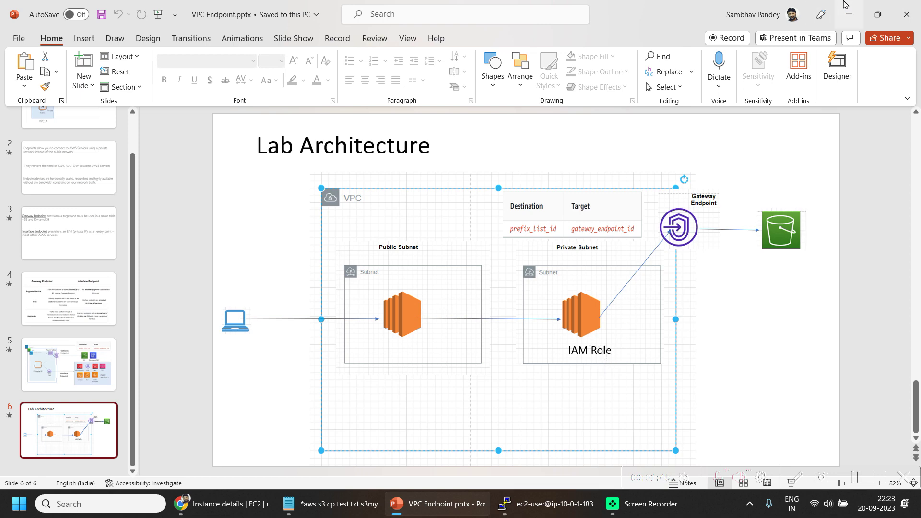
click(849, 14)
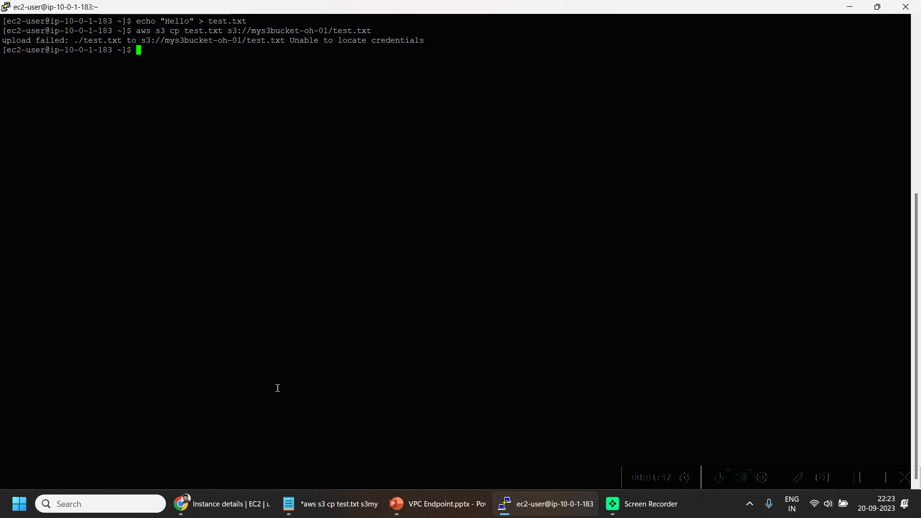
Step: Switch to the EC2 console in Chrome and open the Modify IAM role page for my_private_ec2
click(229, 513)
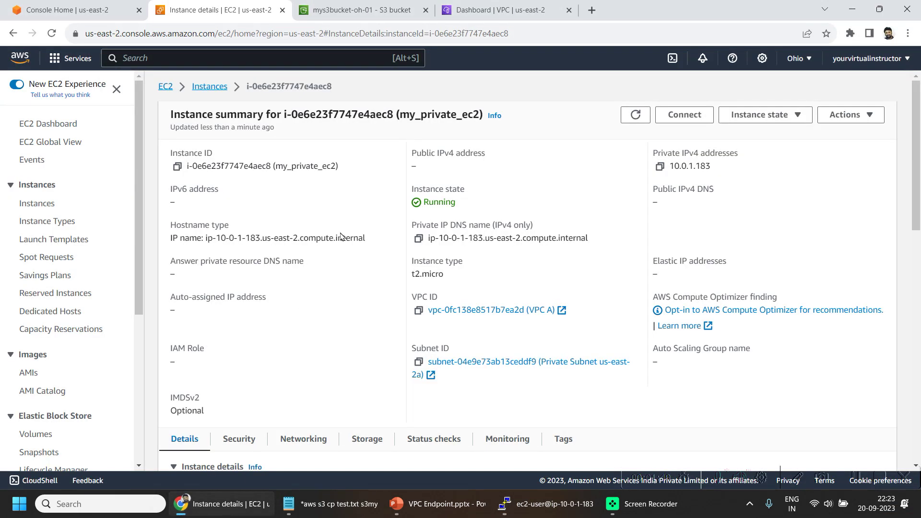
double_click(426, 119)
click(849, 114)
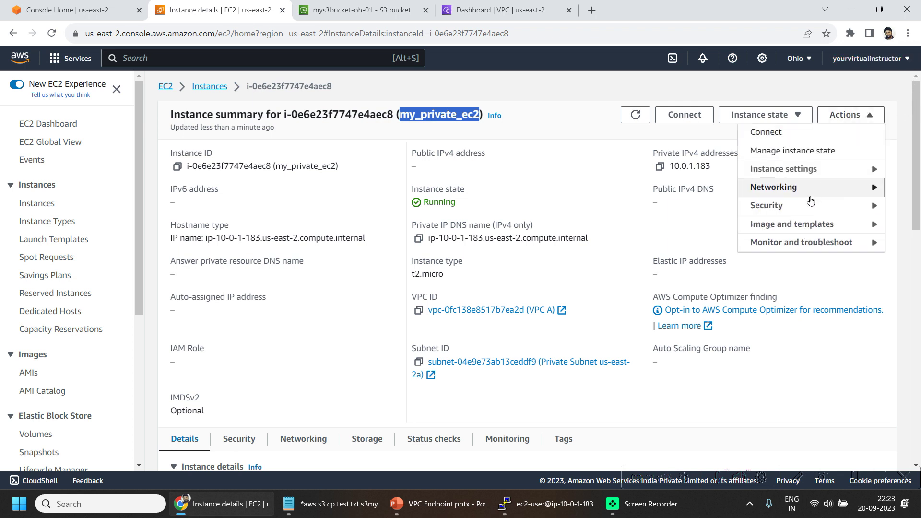
mouse_move(805, 211)
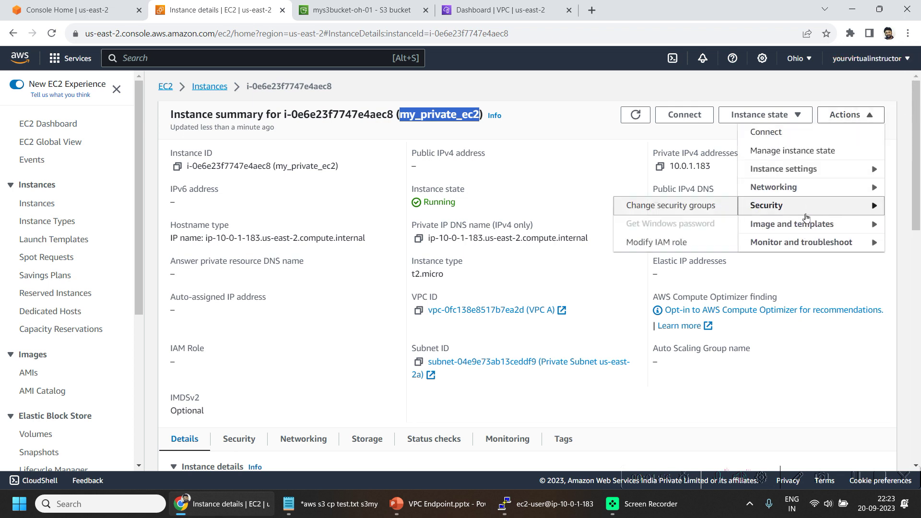
click(683, 244)
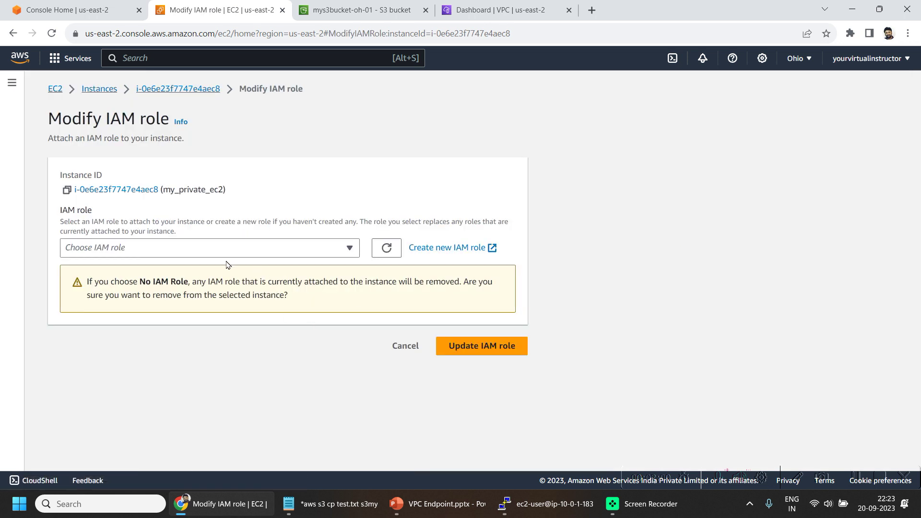
Step: Check the IAM roles offered for the instance and start creating a new role in the IAM console
click(188, 253)
click(765, 160)
click(456, 247)
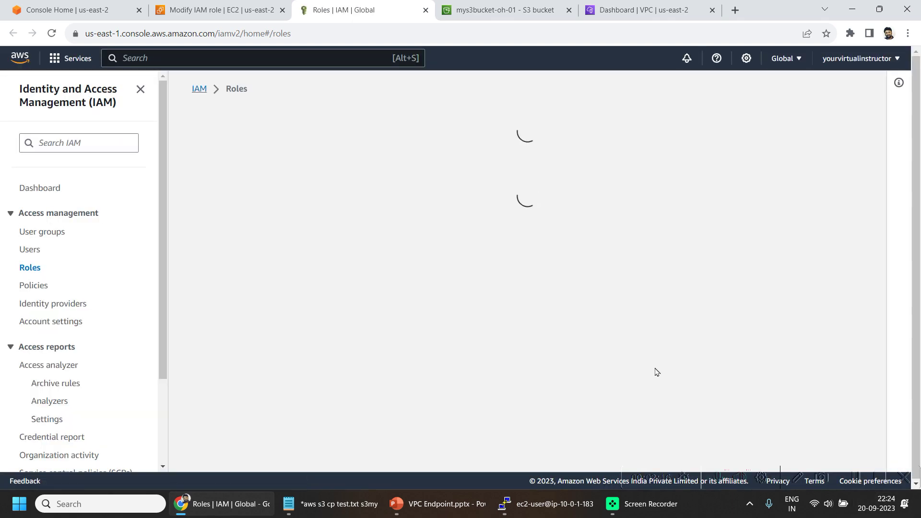
click(318, 162)
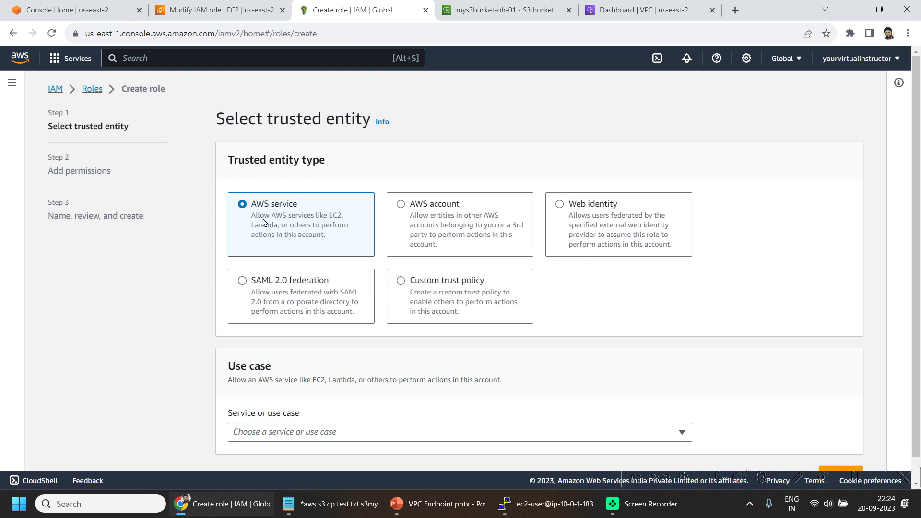
Step: Keep AWS service as the trusted entity type, choose EC2 as the service and use case, and proceed to the permissions
scroll(405, 365, down, 1)
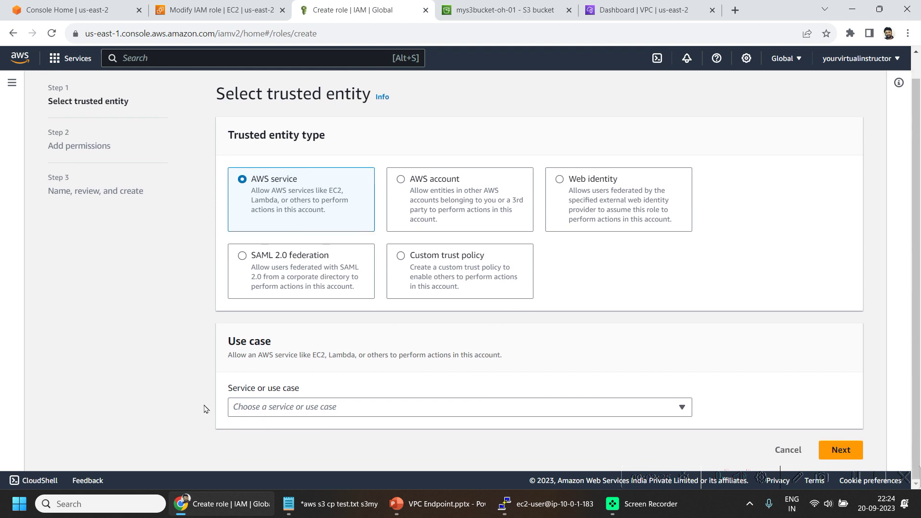
click(366, 408)
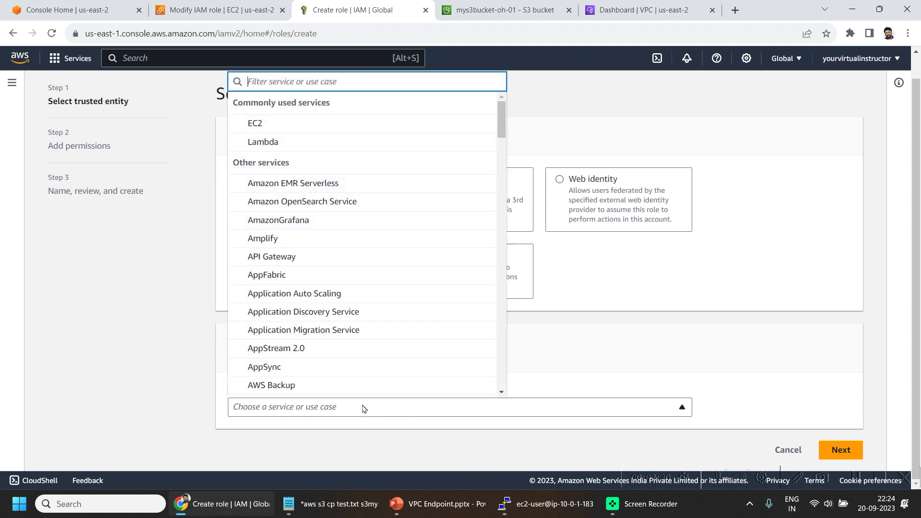
click(285, 126)
scroll(530, 403, down, 5)
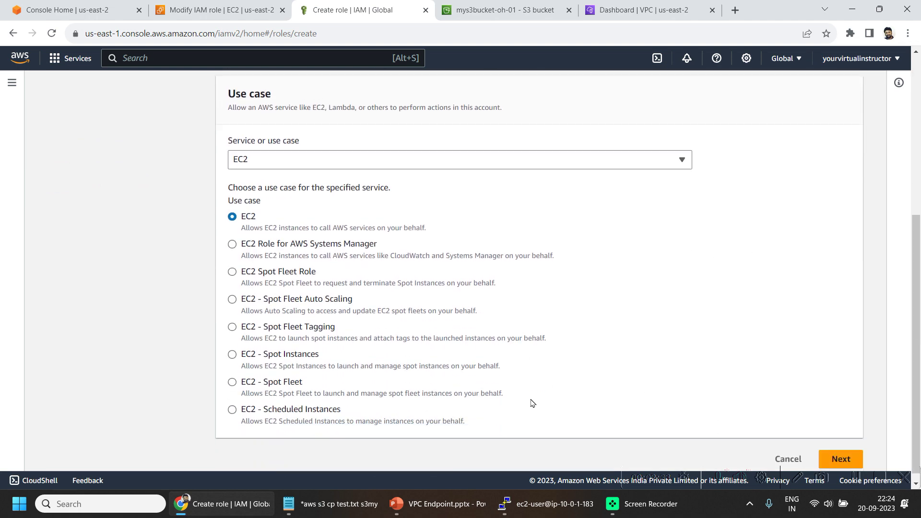
click(841, 450)
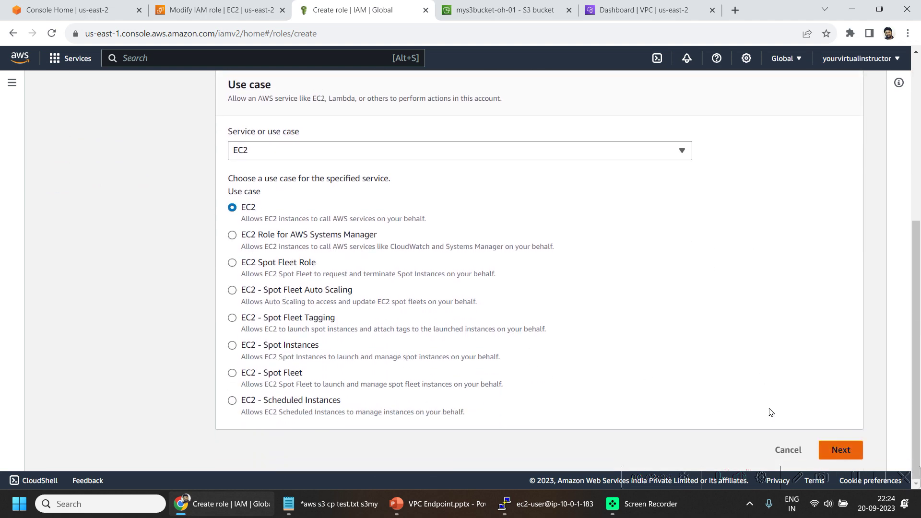
Step: Filter the permissions policies by "s3" and select AmazonS3FullAccess for the new role
scroll(478, 269, down, 2)
scroll(370, 206, up, 2)
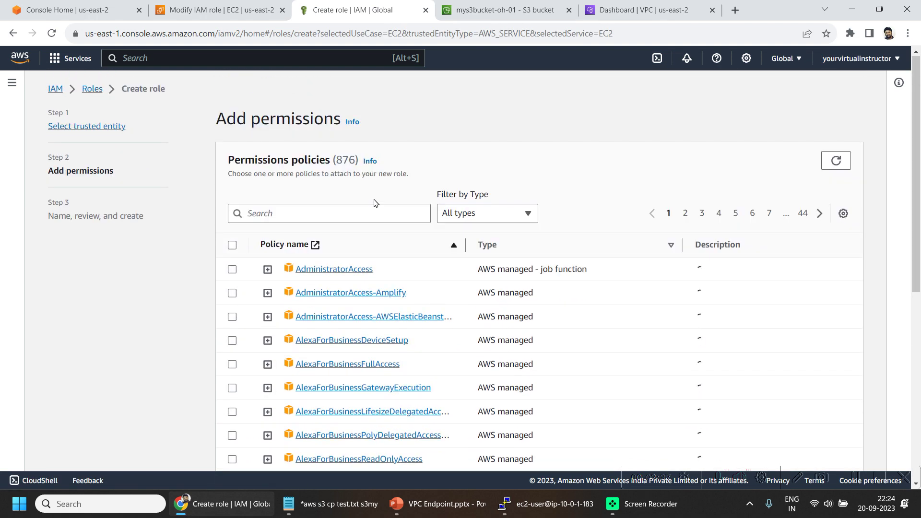
click(295, 214)
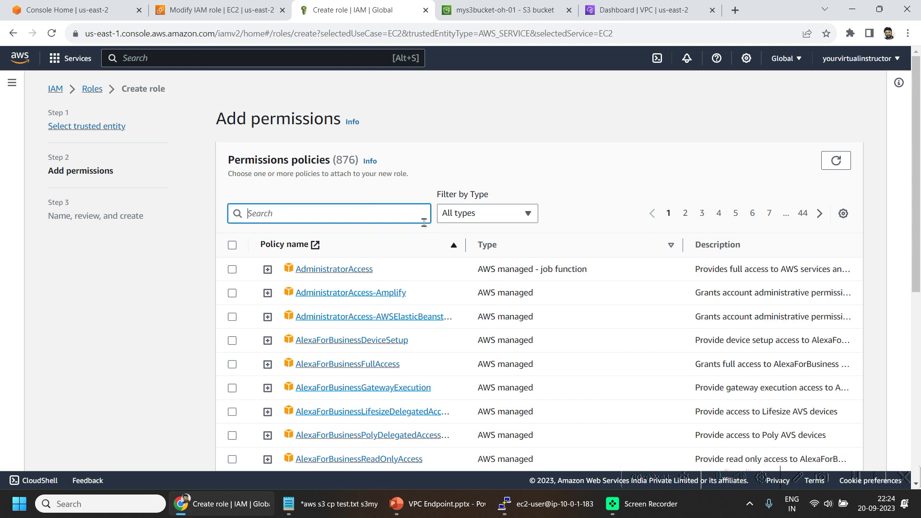
text(s3)
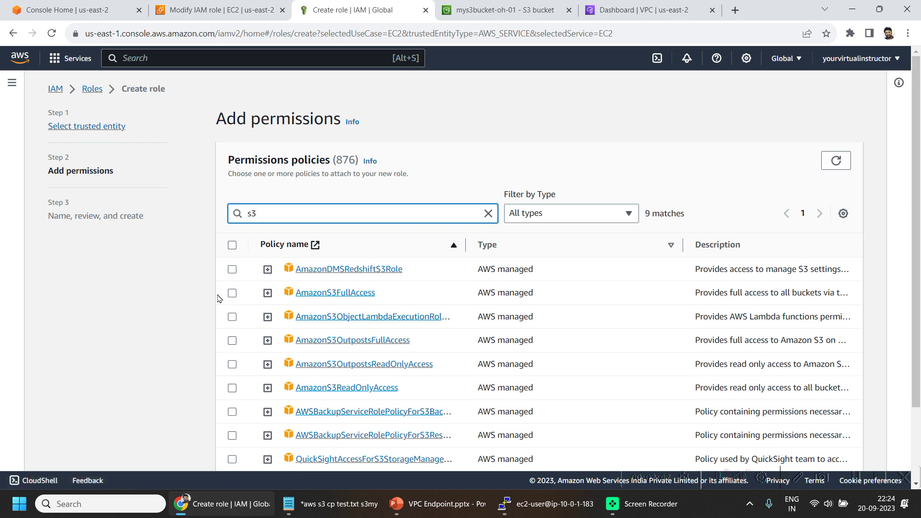
click(232, 293)
Step: Expand the AmazonS3FullAccess policy and examine the Effect, Action and Resource entries in its JSON
click(267, 294)
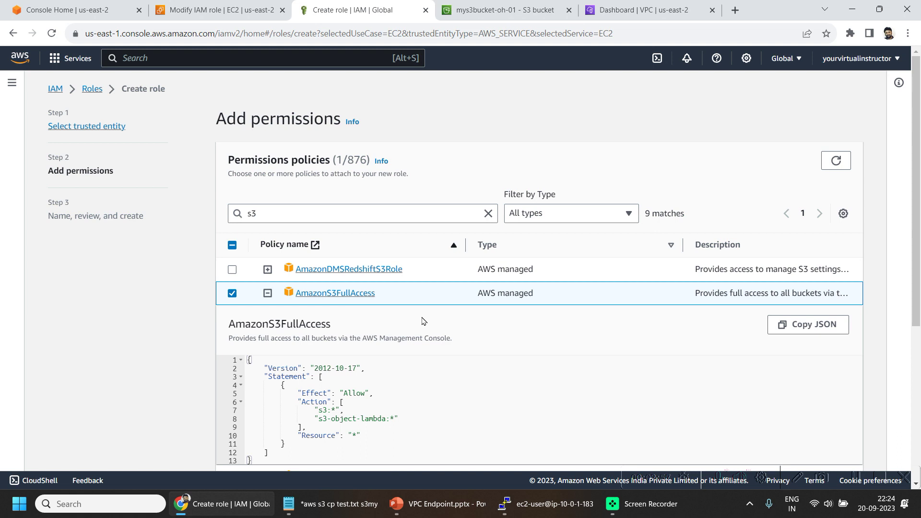
scroll(412, 402, down, 2)
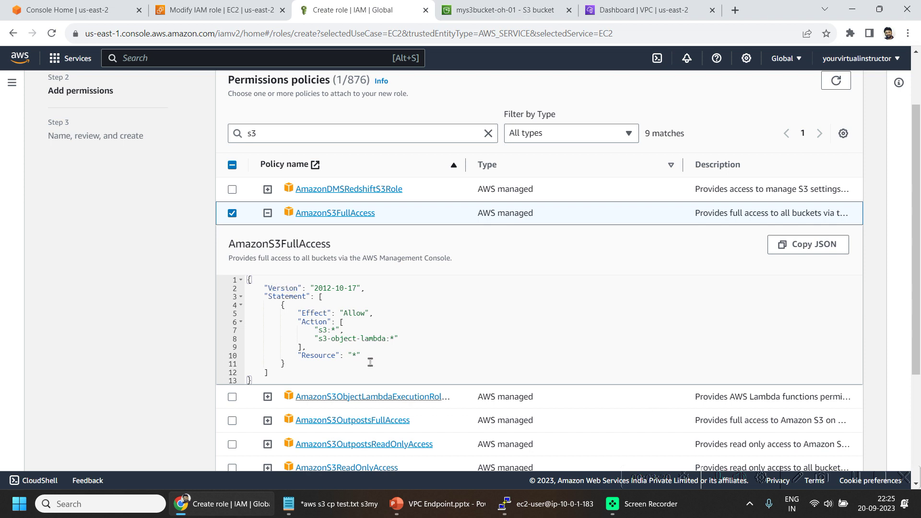
drag(371, 357, 292, 310)
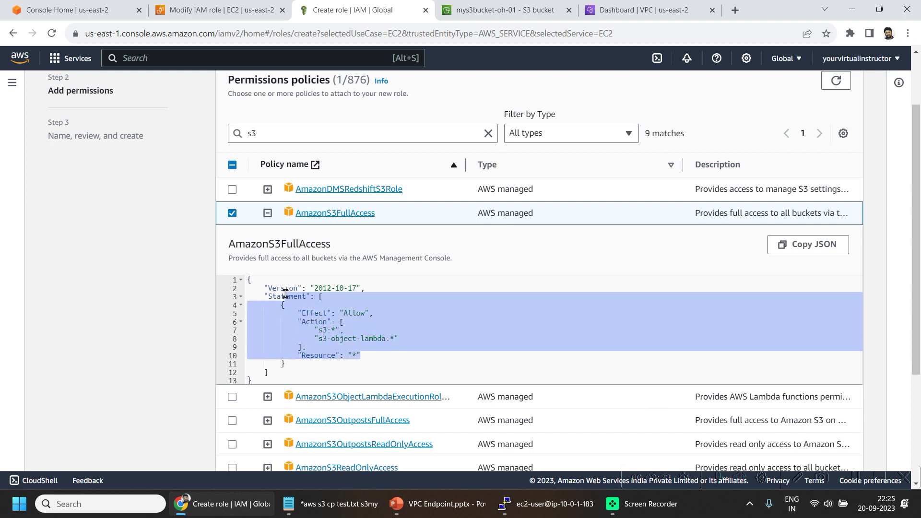
mouse_move(362, 358)
mouse_down()
mouse_move(377, 355)
mouse_move(344, 354)
mouse_up()
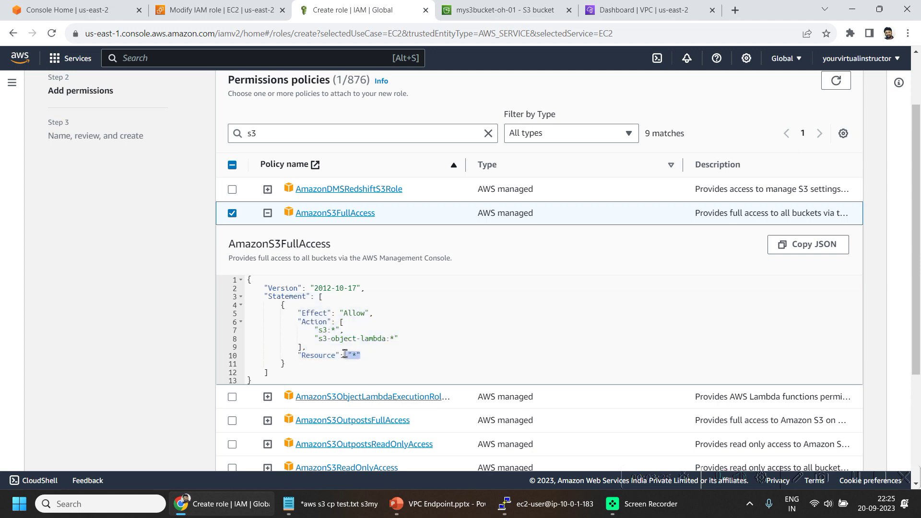
drag(375, 314, 353, 307)
scroll(778, 195, down, 4)
Step: Proceed to the role details, name the role EC2_S3_Role, keep the default description, and create it
click(839, 448)
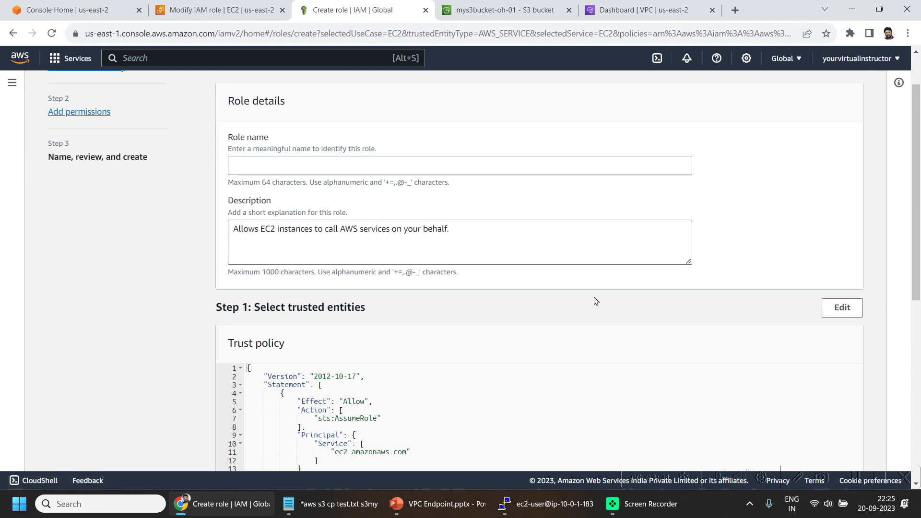
text(S3_Role)
key(Tab)
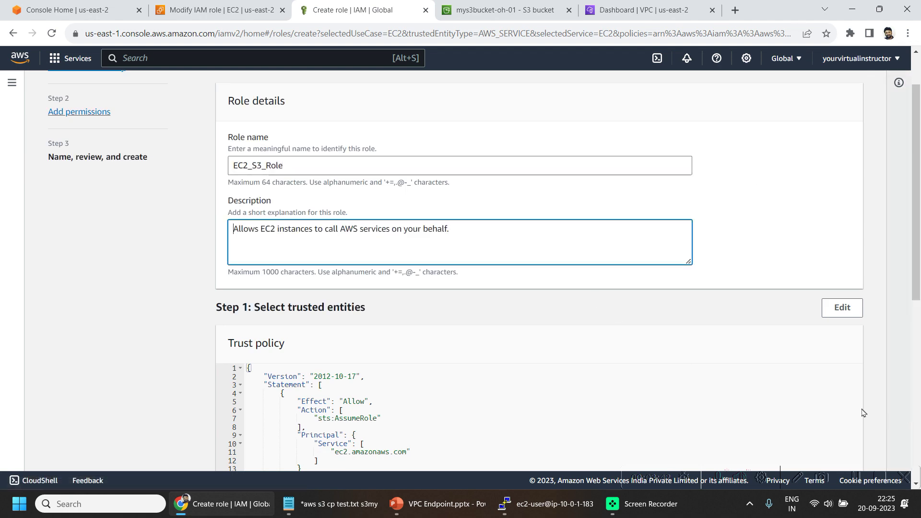
scroll(908, 412, down, 8)
click(828, 450)
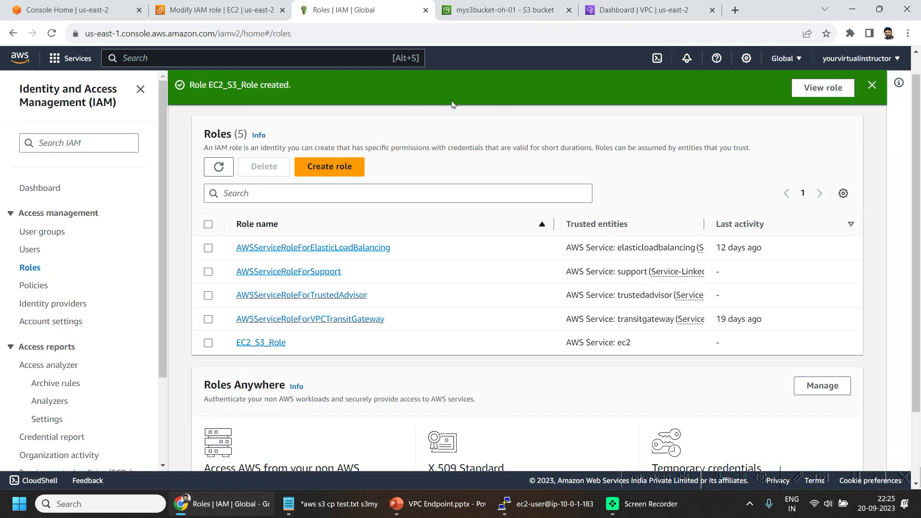
Step: Return to the Modify IAM role page of my_private_ec2 and attach EC2_S3_Role to the instance
click(230, 10)
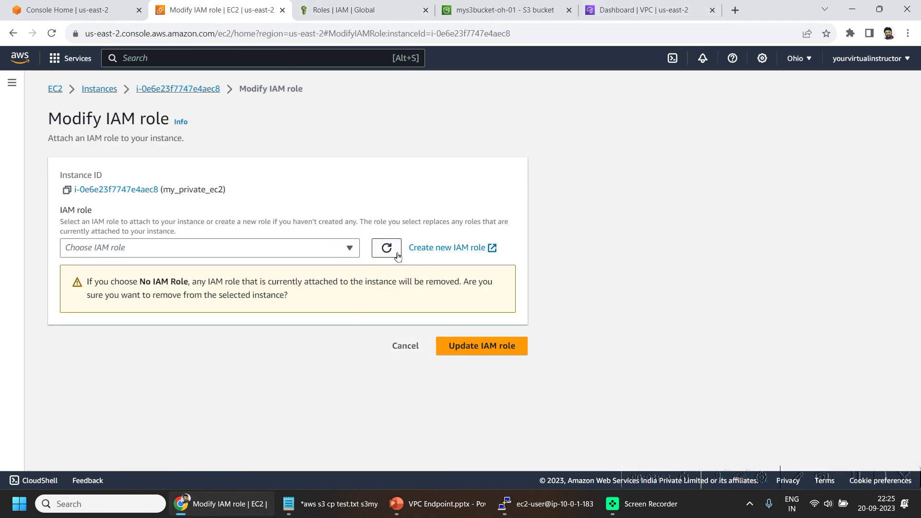
click(349, 247)
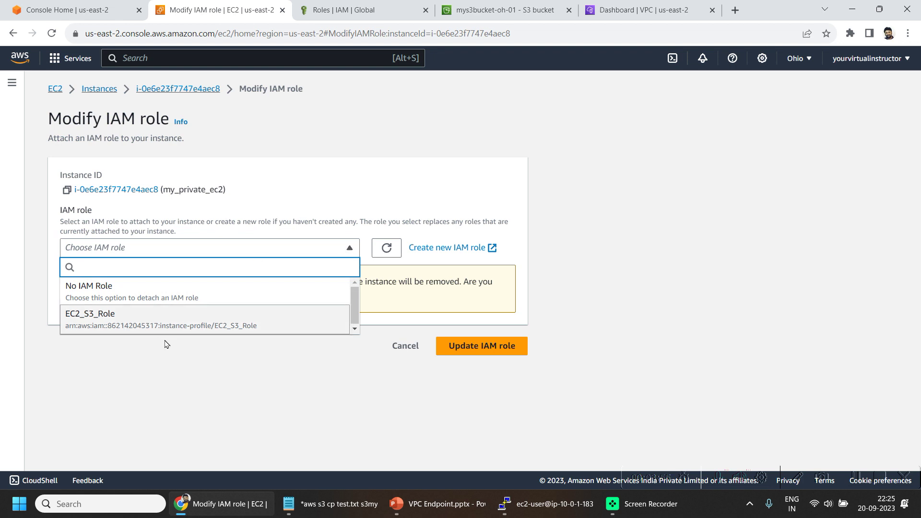
click(184, 318)
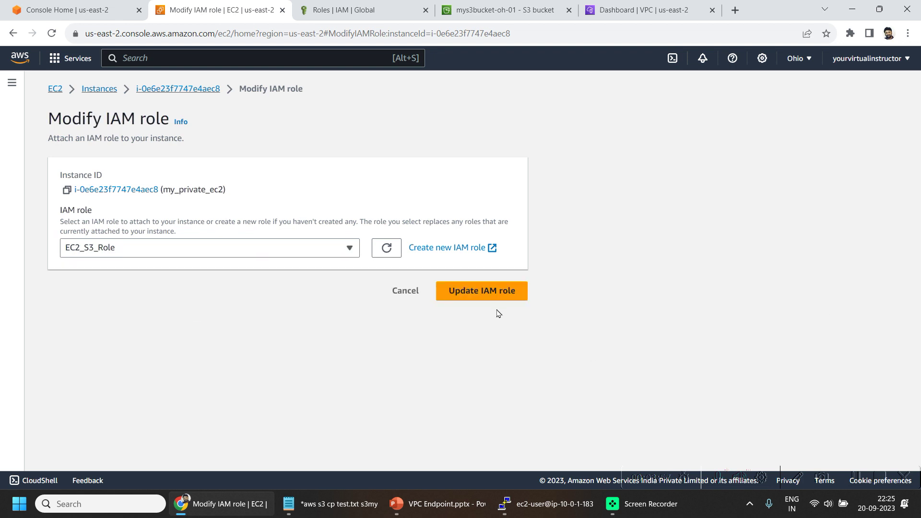
click(494, 290)
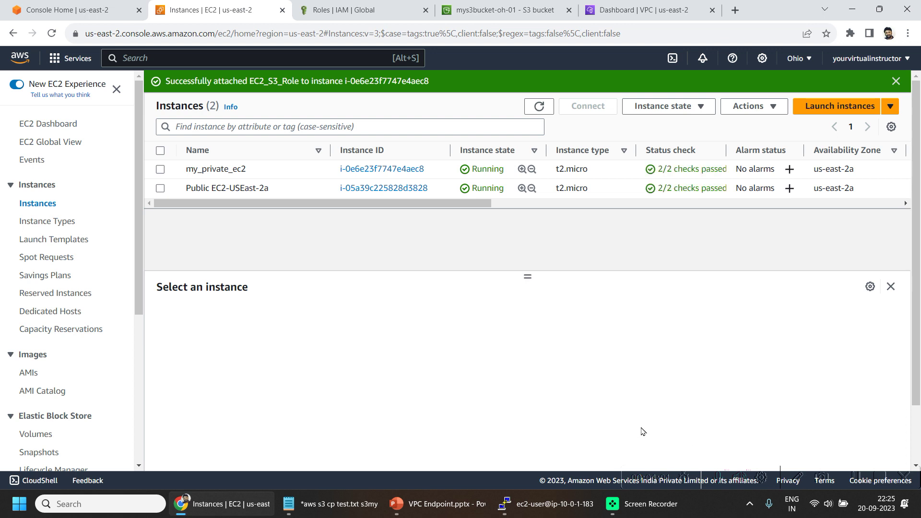
Step: Switch to the PuTTY terminal and rerun the command aws s3 cp test.txt s3://mys3bucket-oh-01/test.txt
click(529, 516)
key(Up)
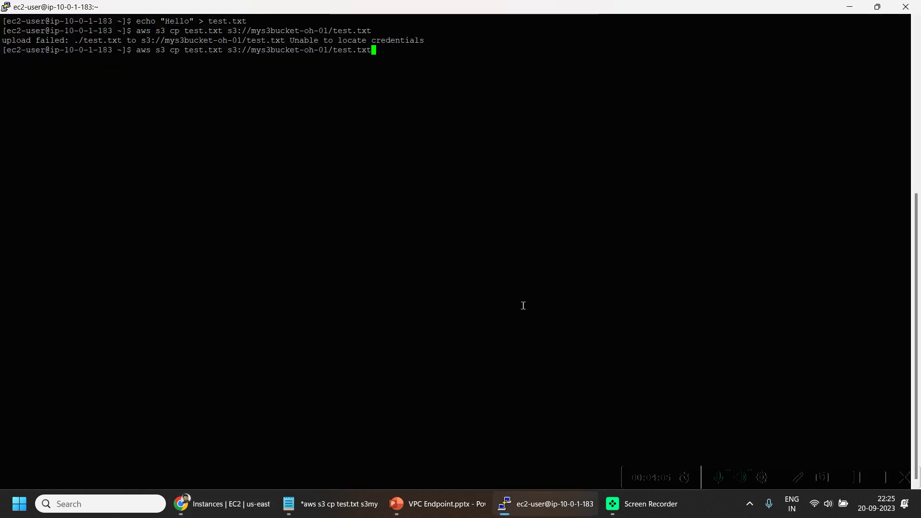
key(Return)
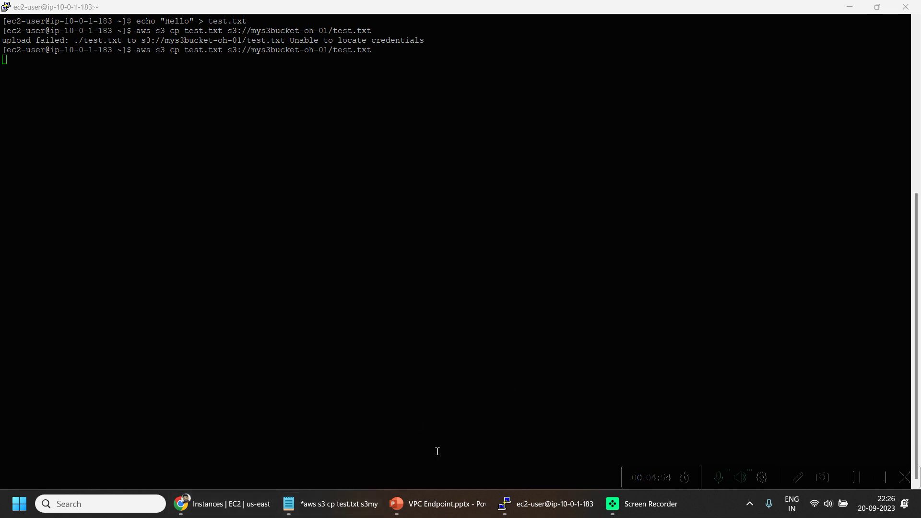
Step: Switch to Chrome, open the VPC endpoints and begin a new endpoint named my-endpoint in the AWS services category
click(221, 512)
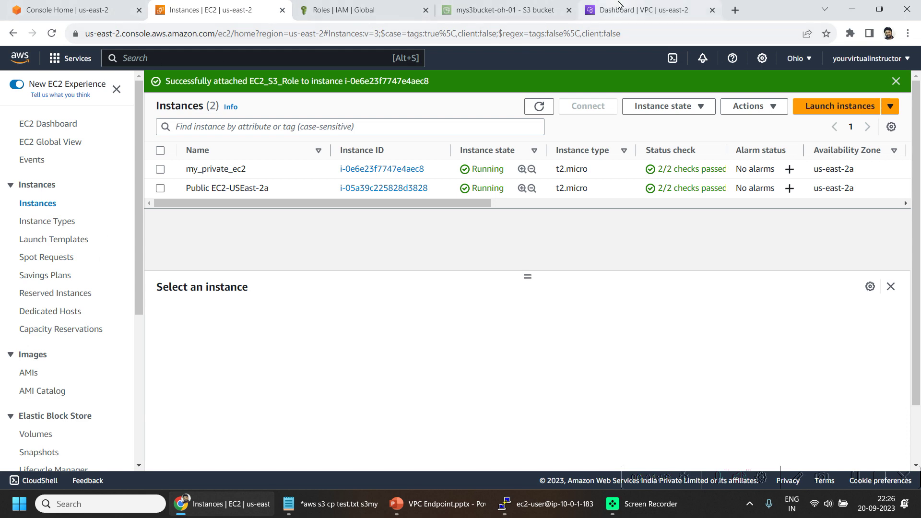
click(643, 9)
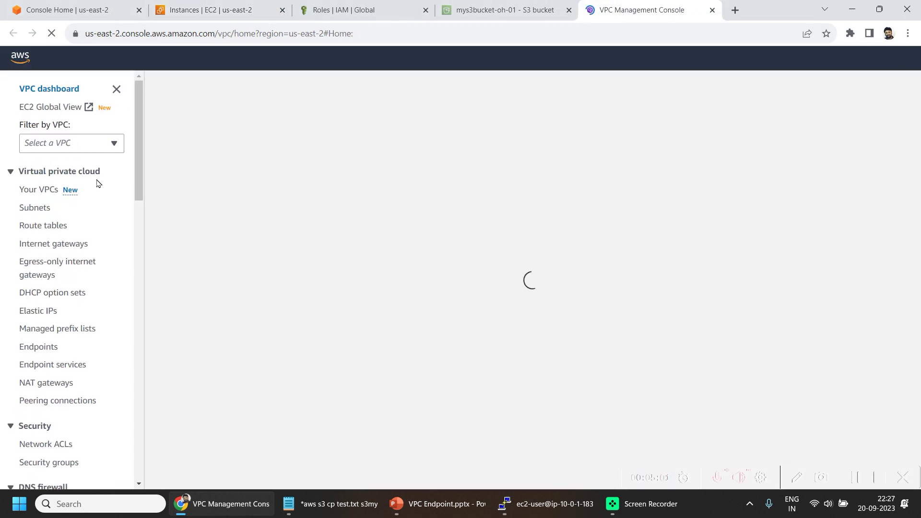
click(38, 348)
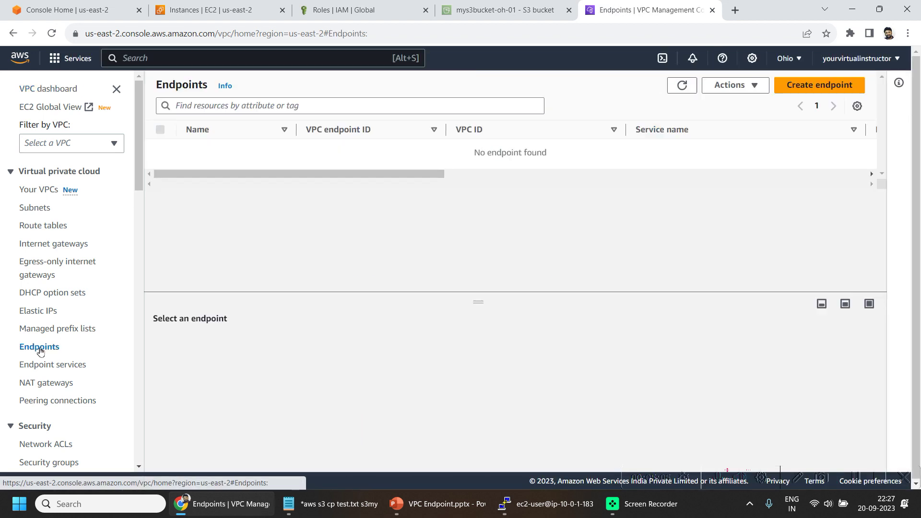
click(816, 91)
text(my-endpoint)
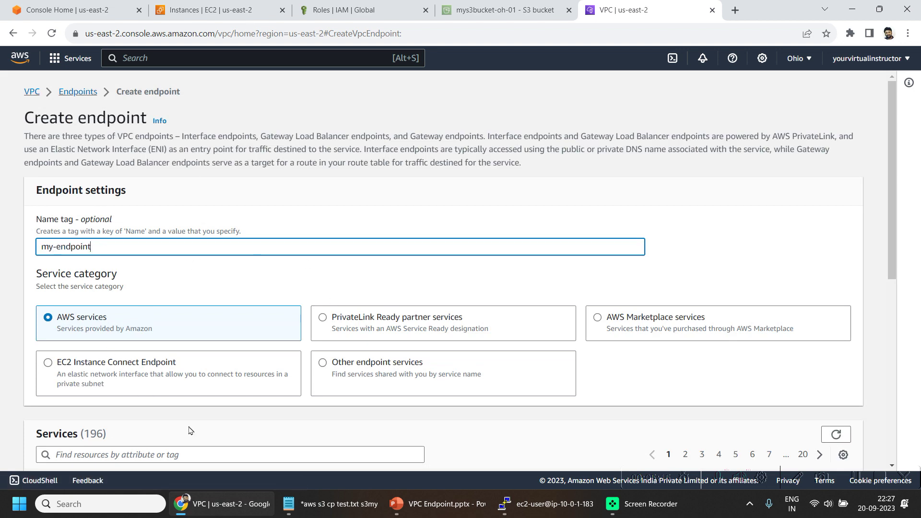
scroll(192, 336, down, 2)
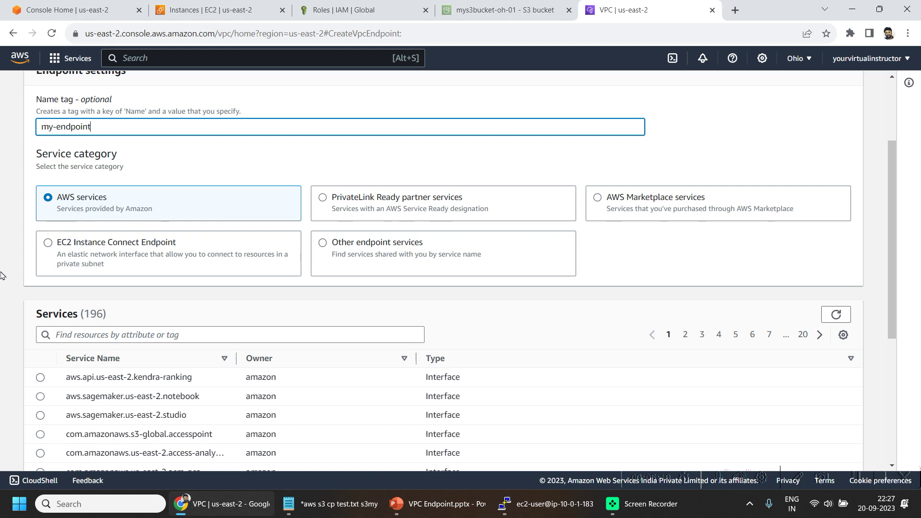
scroll(185, 360, down, 2)
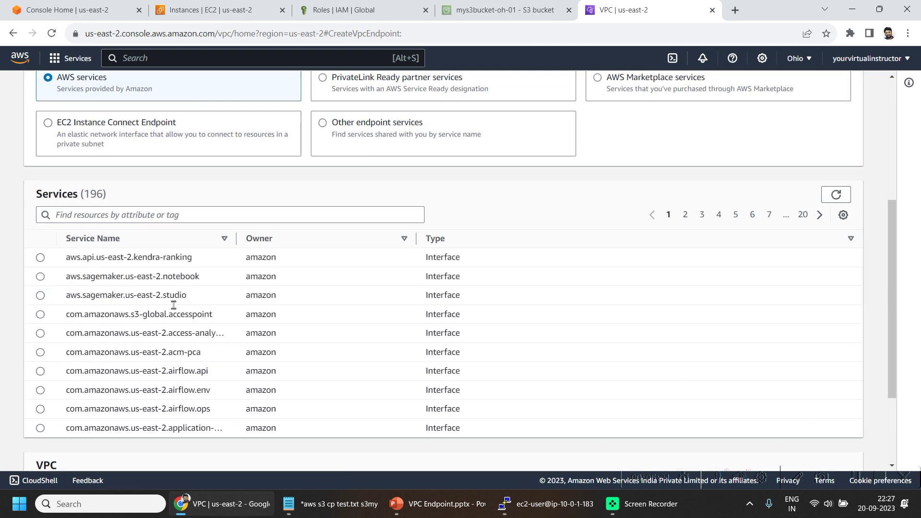
click(252, 215)
text(s3)
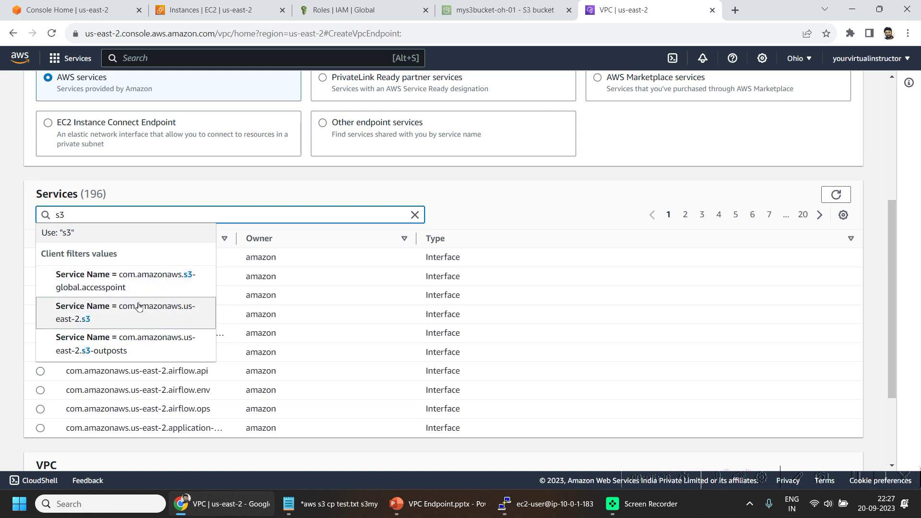
click(144, 279)
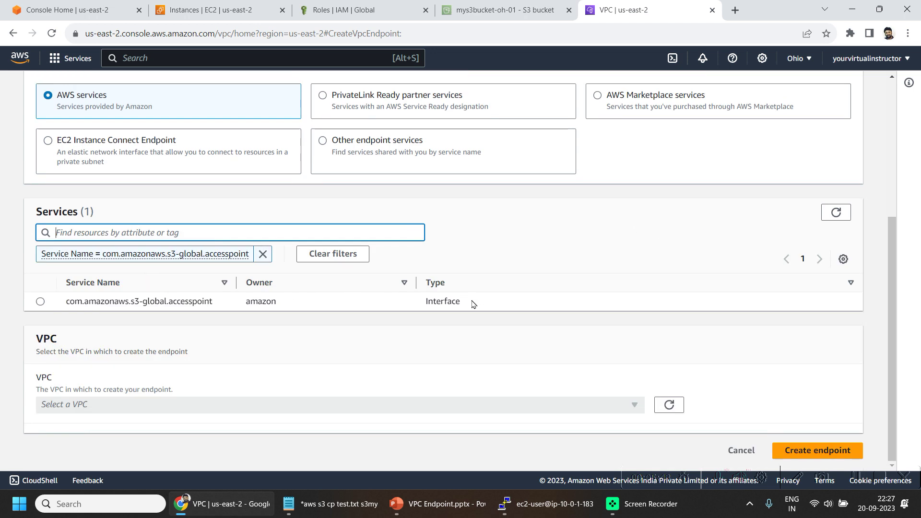
drag(463, 302, 409, 310)
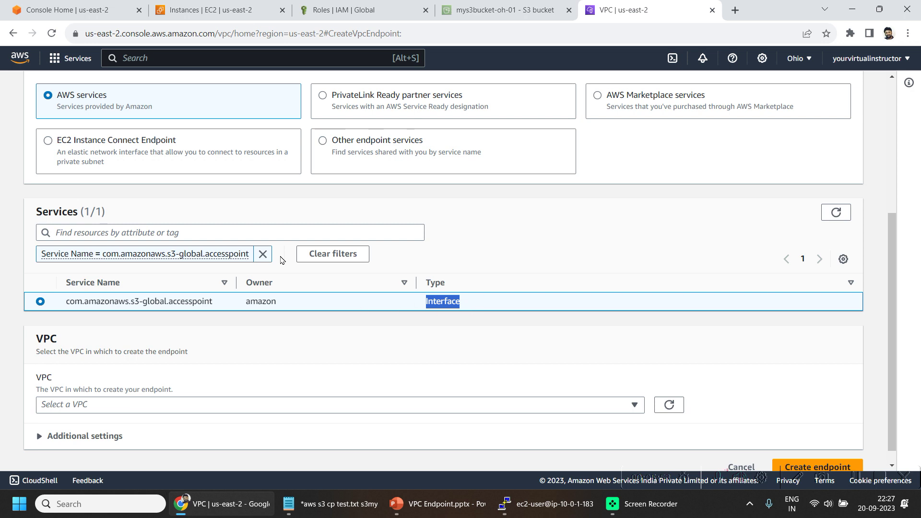
click(263, 254)
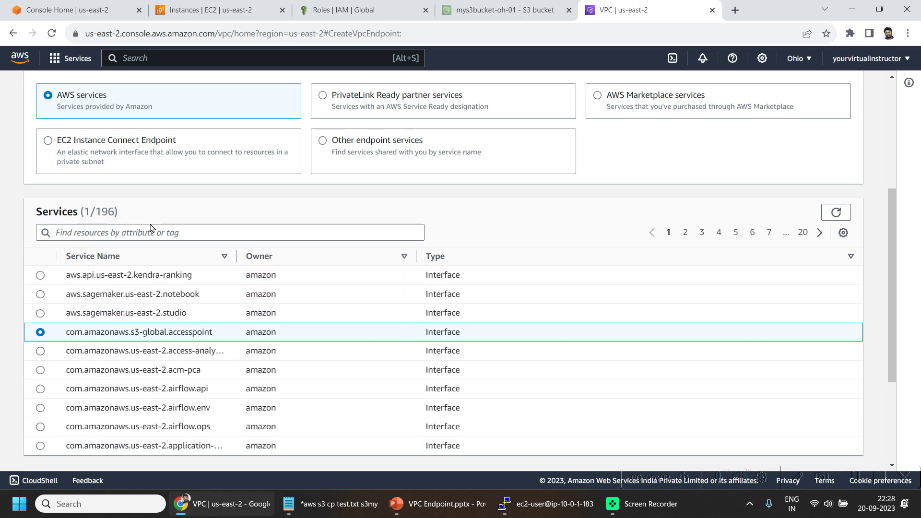
Step: Filter the services by com.amazonaws.us-east-2.s3, select the Gateway type, and choose VPC A for the endpoint
text(s3)
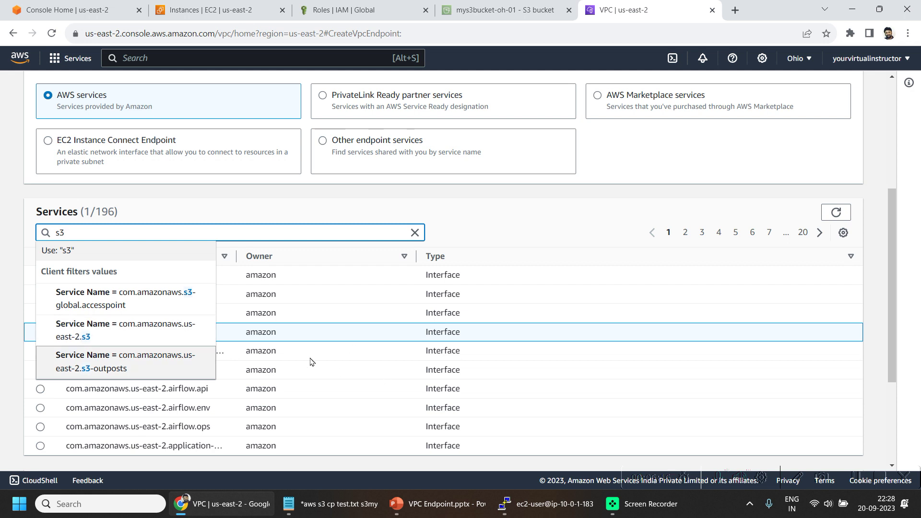
click(144, 331)
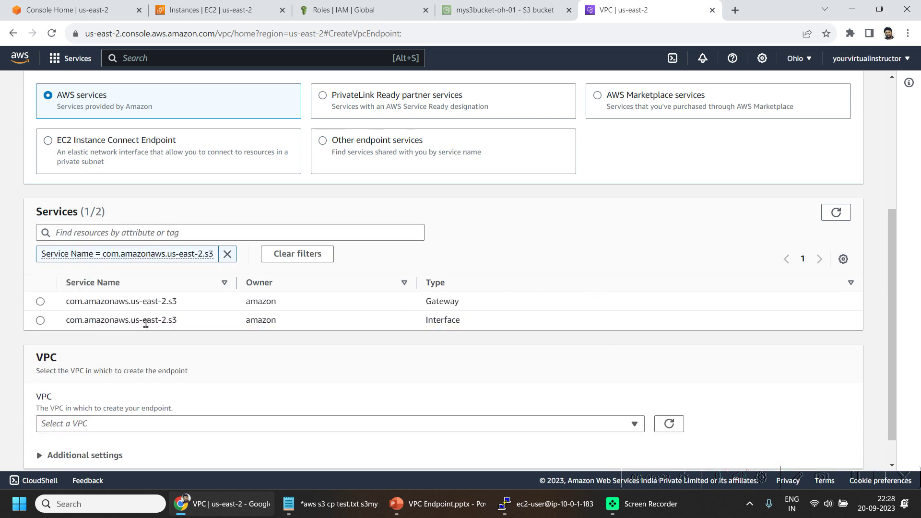
click(40, 302)
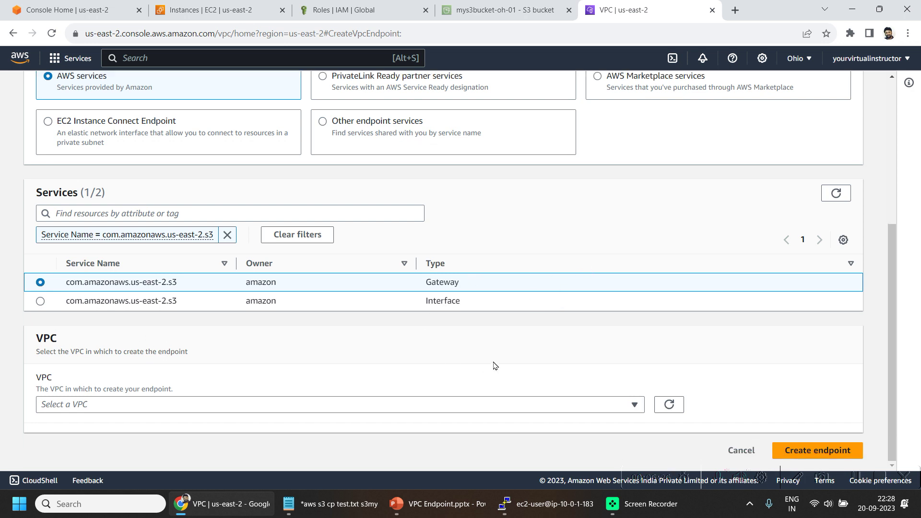
click(512, 408)
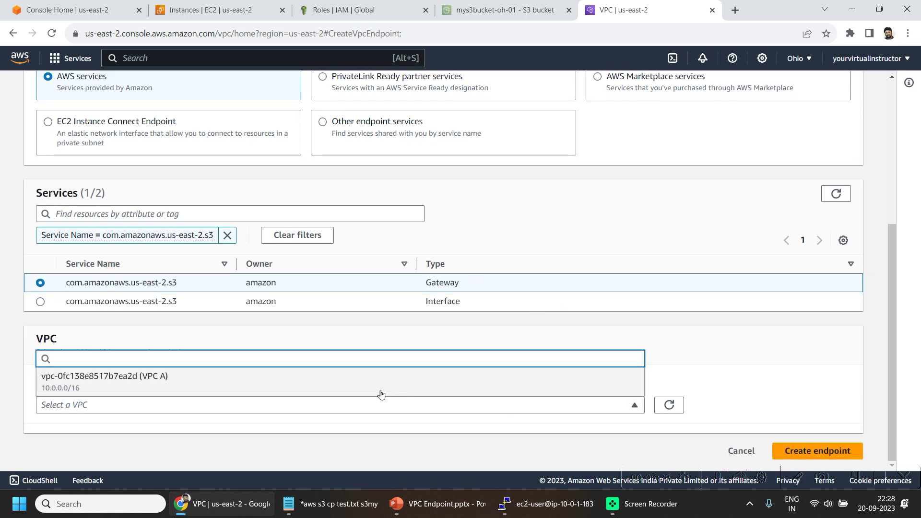
click(316, 379)
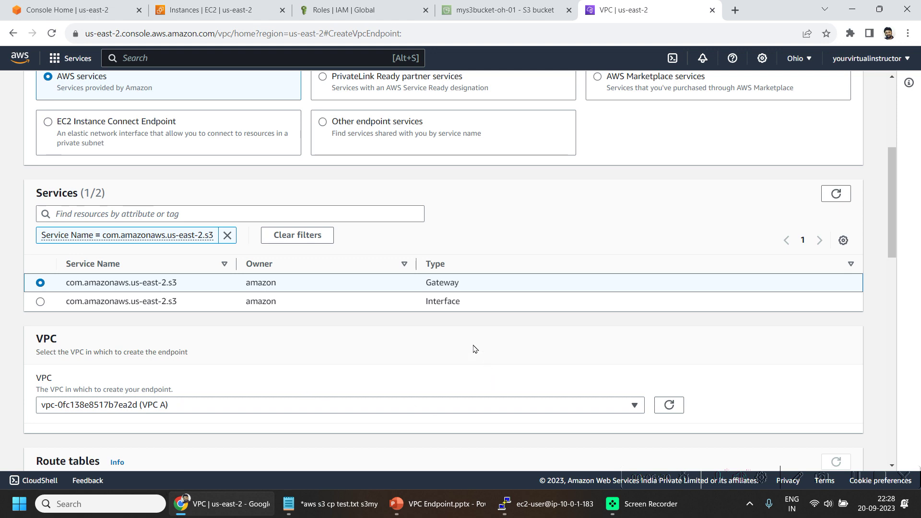
Step: Associate the Private RT route table with the endpoint, keep the Full access policy, and create the endpoint
scroll(603, 288, down, 5)
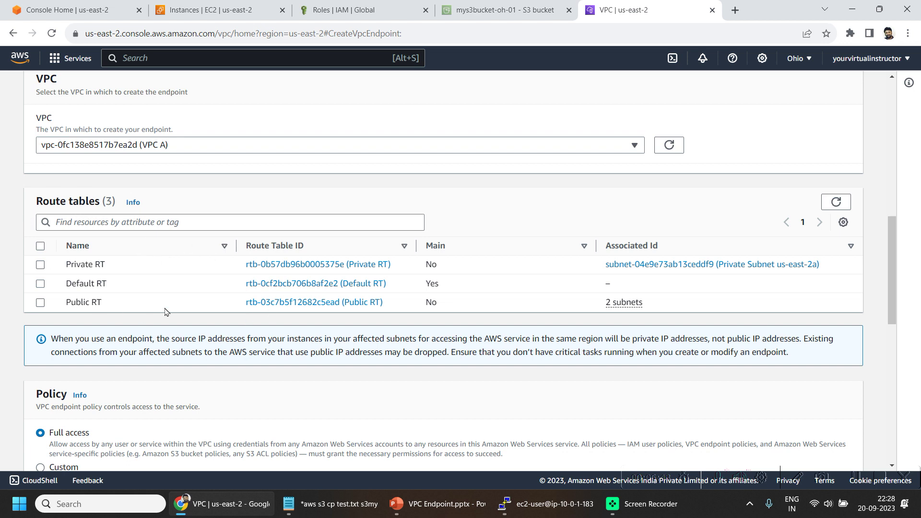
click(40, 265)
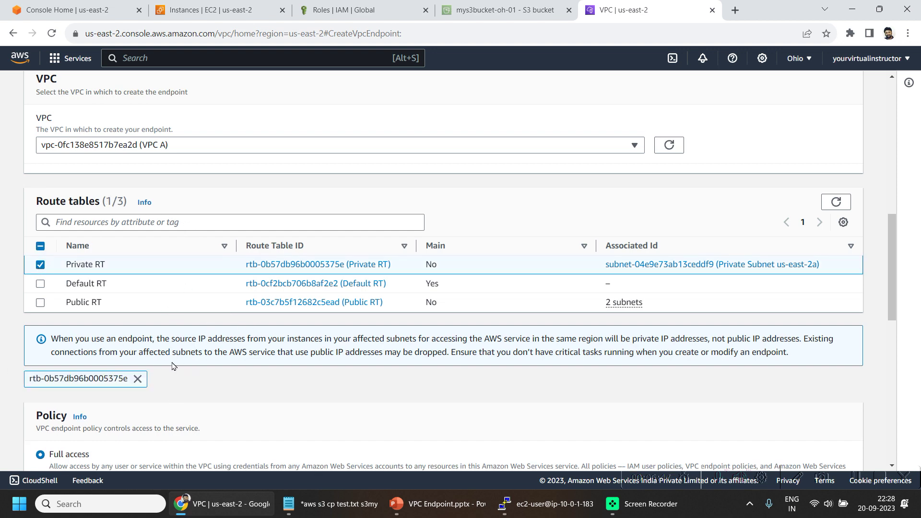
scroll(166, 357, down, 3)
scroll(195, 354, up, 2)
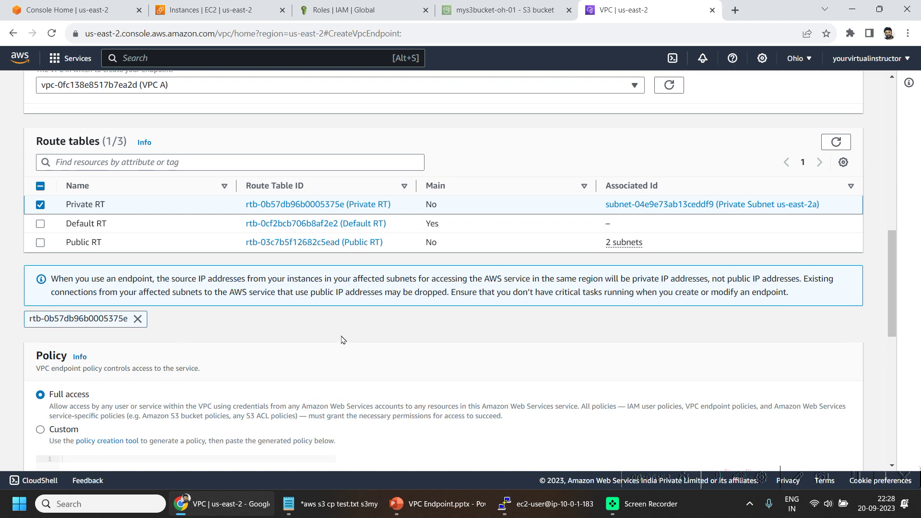
scroll(414, 315, down, 2)
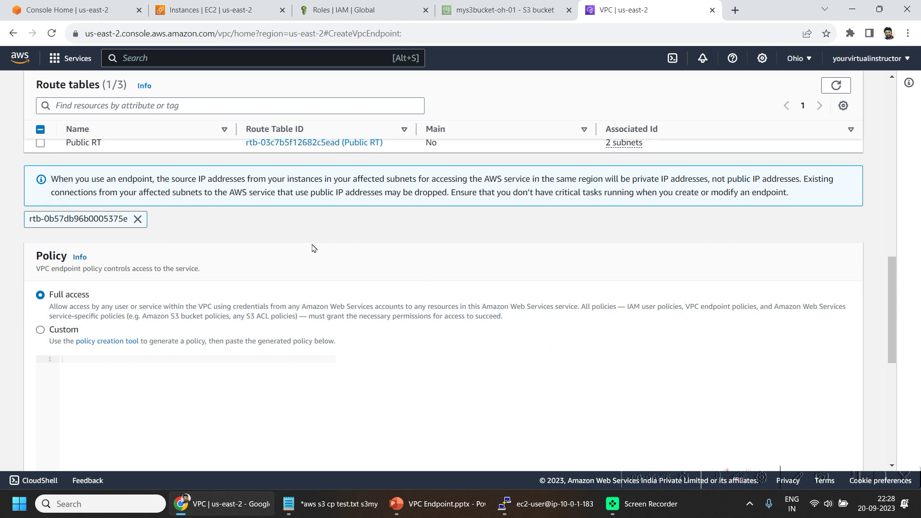
scroll(82, 290, down, 2)
scroll(382, 324, down, 5)
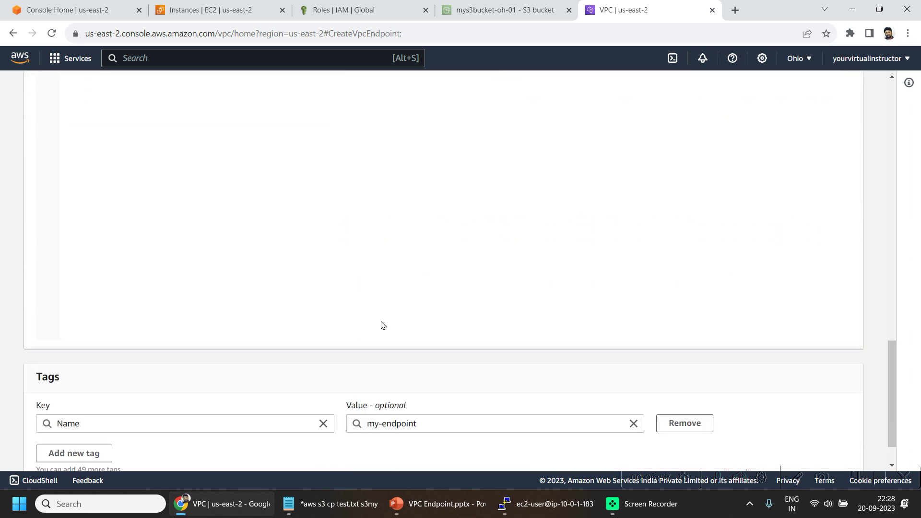
scroll(564, 360, down, 1)
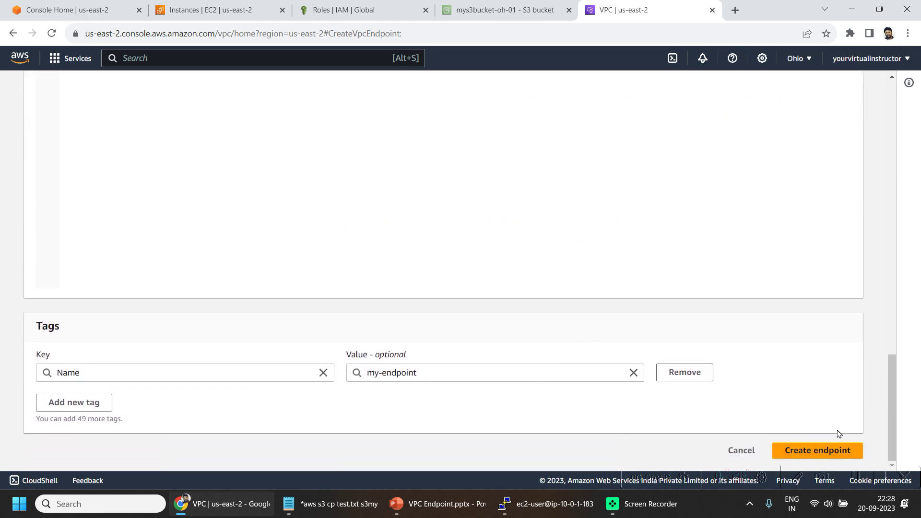
click(821, 451)
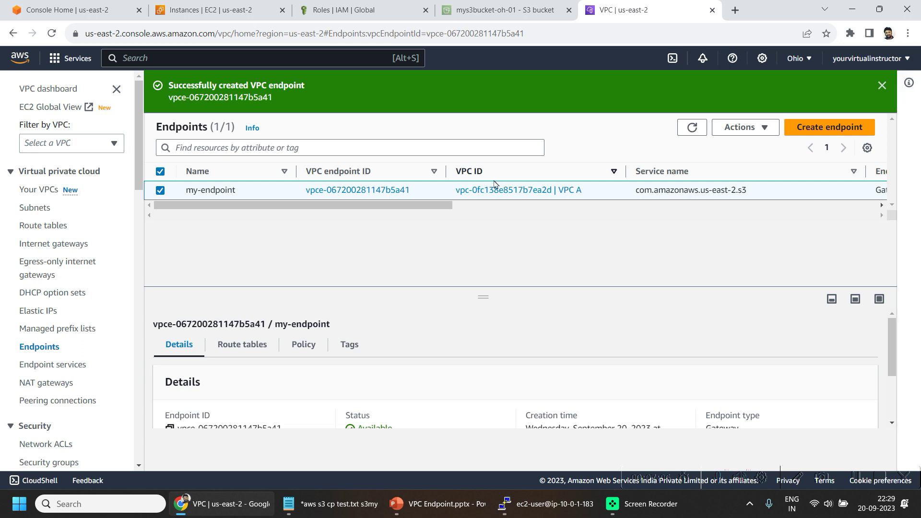
drag(169, 86, 320, 94)
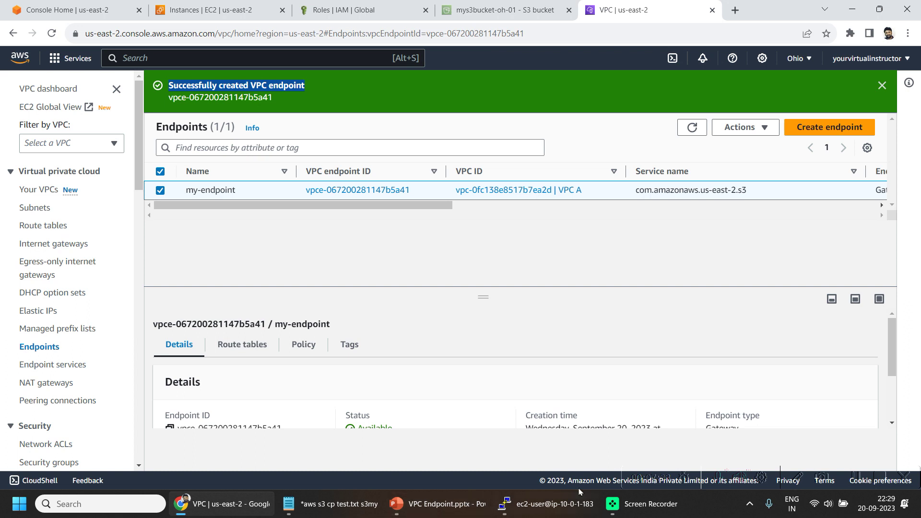
Step: Switch to the PuTTY terminal, check the upload output and destination bucket of the last copy command, and minimize the terminal
click(565, 504)
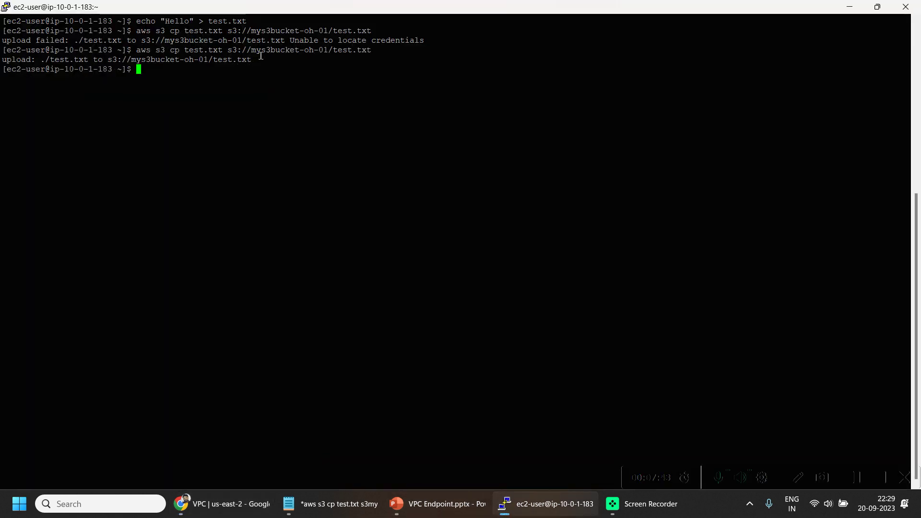
drag(260, 56, 6, 60)
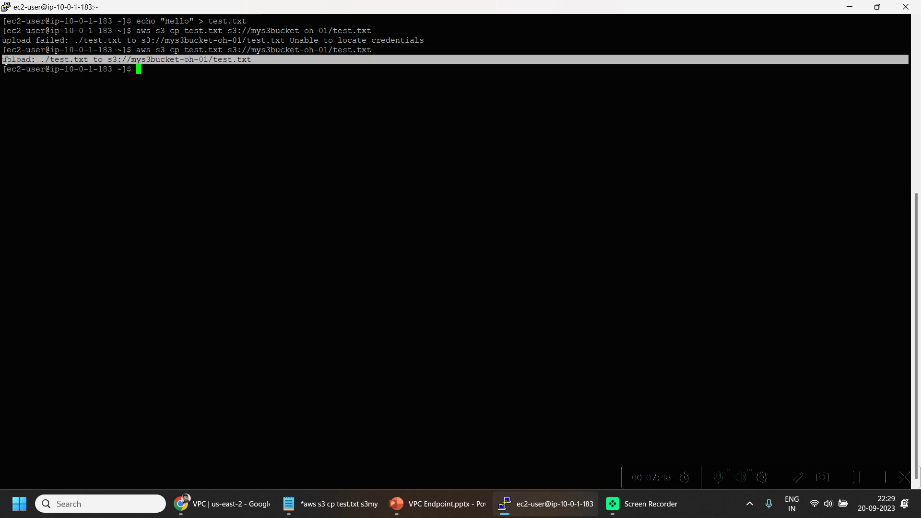
click(168, 73)
drag(132, 60, 191, 60)
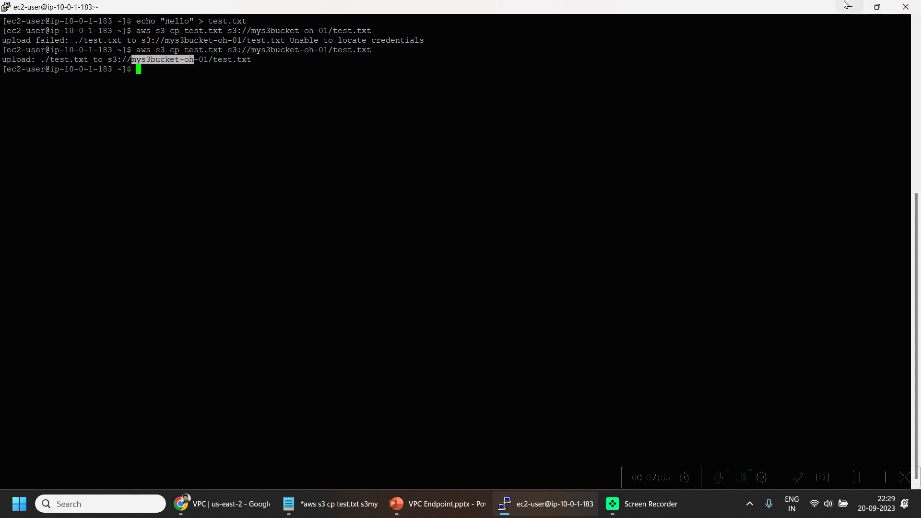
click(871, 4)
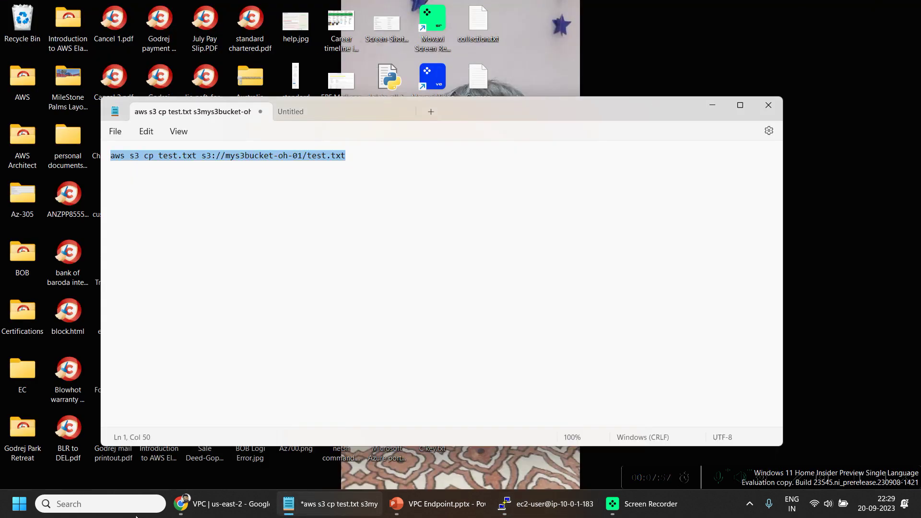
Step: Switch to Chrome, reload the mys3bucket-oh-01 bucket page, list its objects, and check the last-modified time of test.txt
click(214, 505)
click(499, 9)
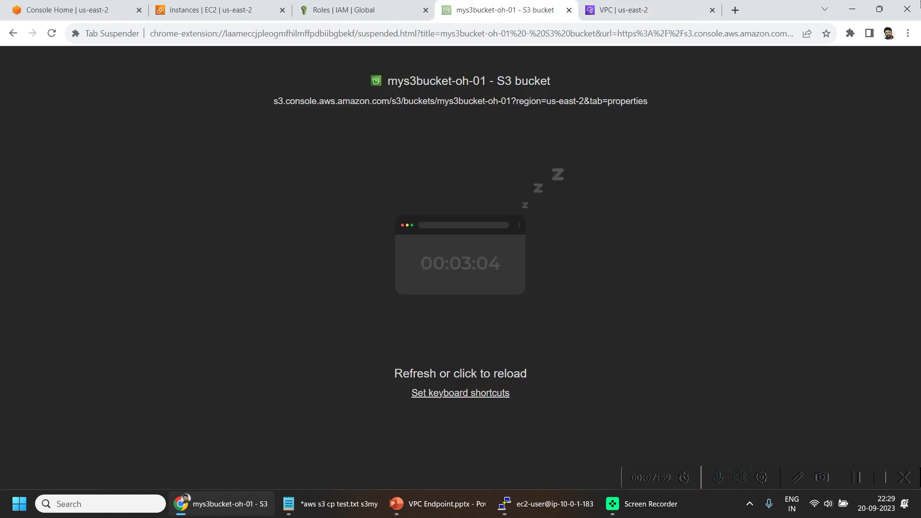
click(642, 334)
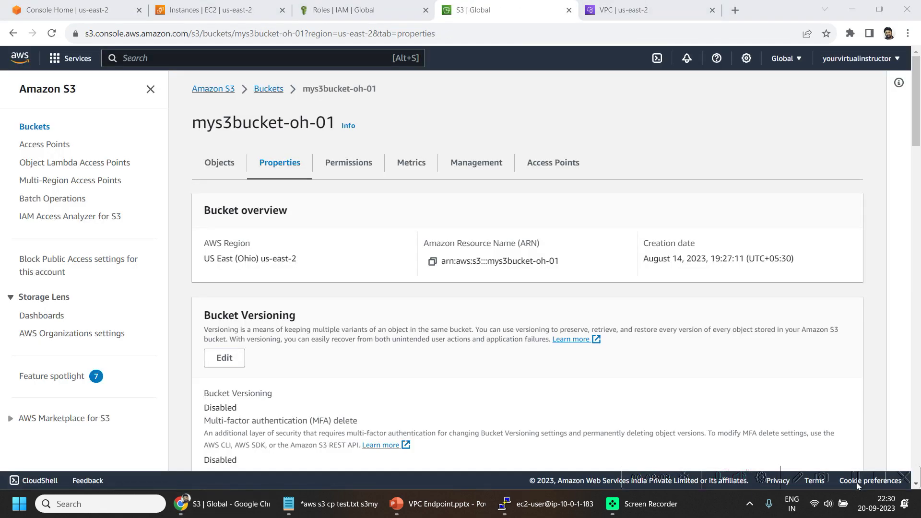
click(218, 164)
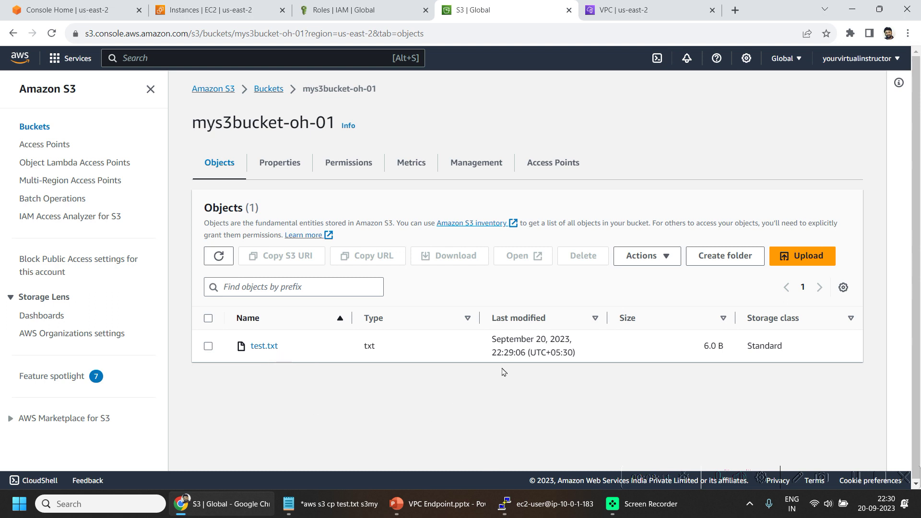
drag(487, 354, 530, 354)
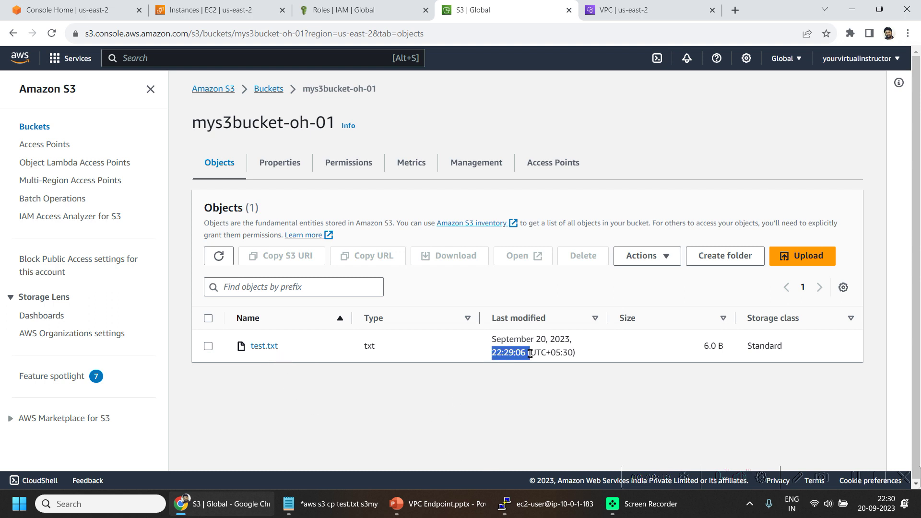
click(867, 502)
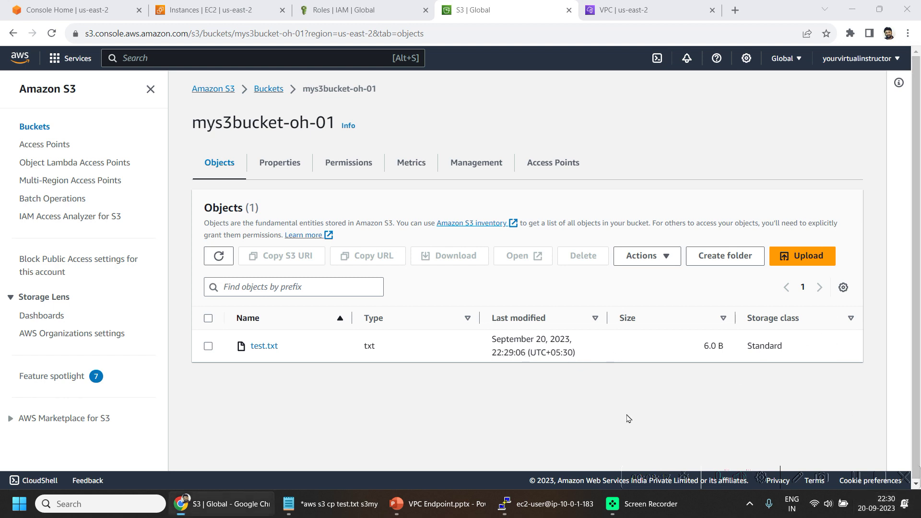
click(563, 514)
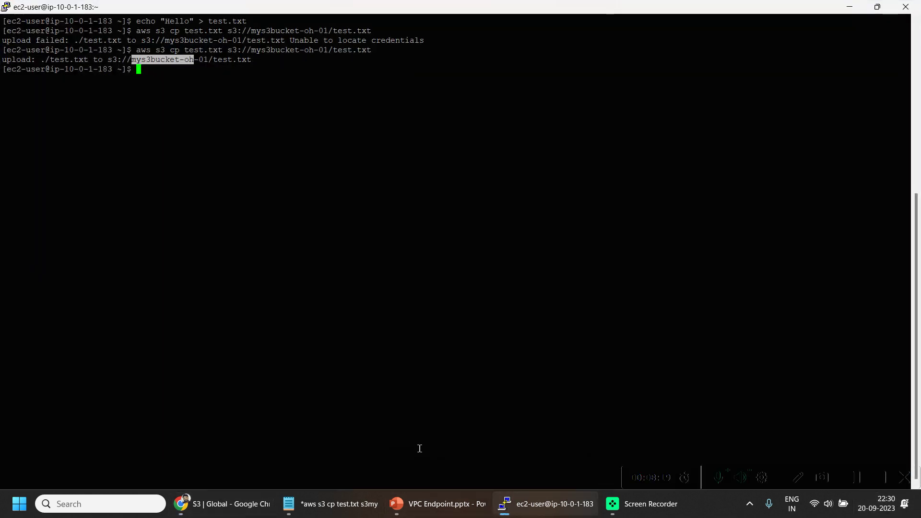
click(389, 325)
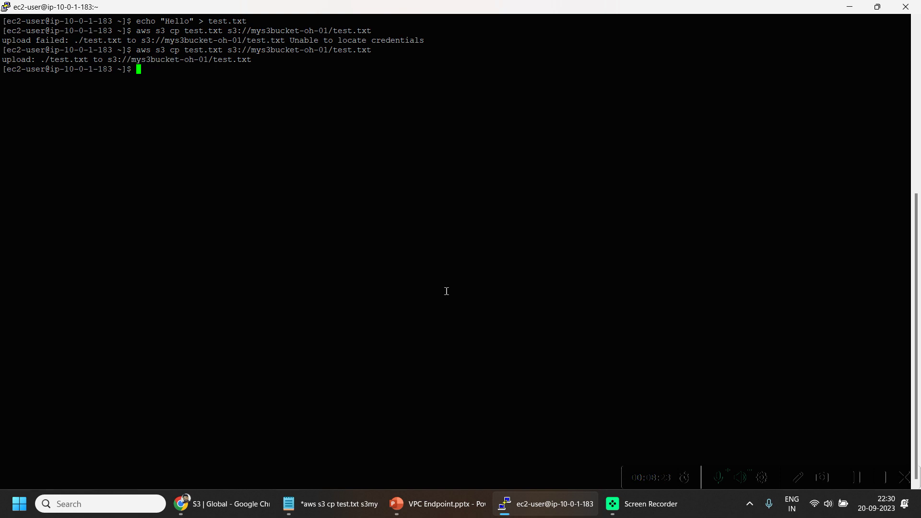
key(Up)
key(Up)
key(Up)
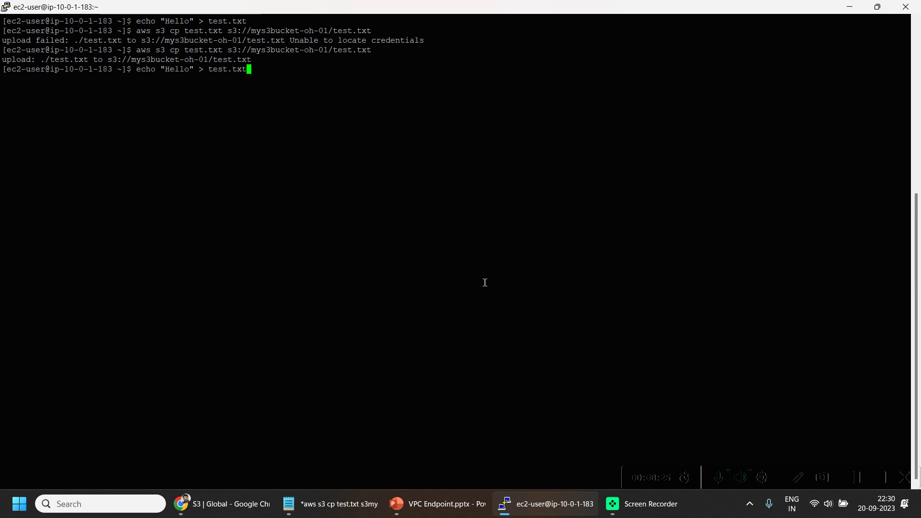
key(Up)
key(Up)
key(Return)
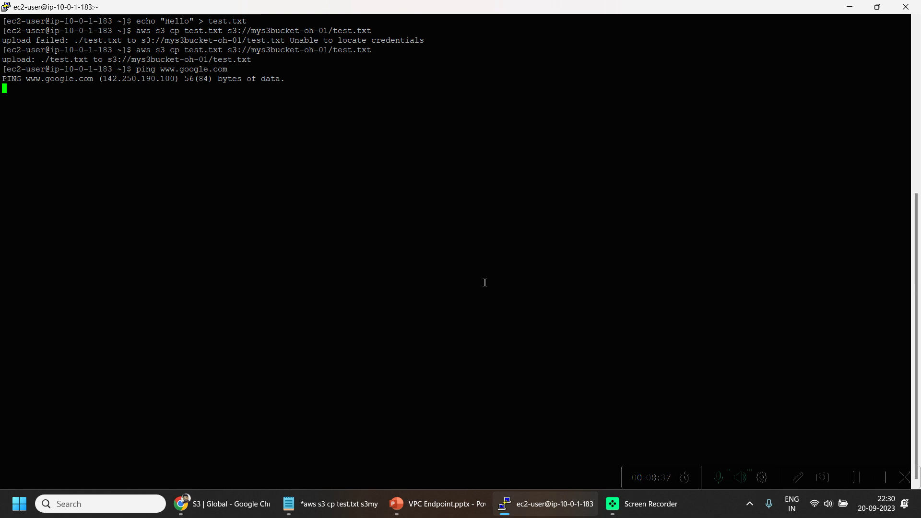
key(ctrl+c)
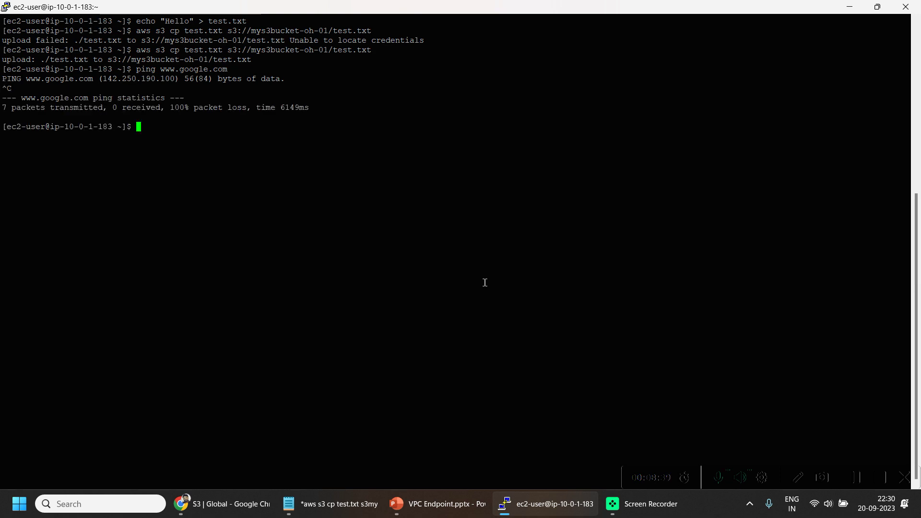
Step: Rename test.txt to test2.txt on the EC2 instance with the mv command
text(mv test)
key(BackSpace)
text(.txt test2.txt)
key(Return)
Step: Upload the renamed file by running aws s3 cp test2.txt s3://mys3bucket-oh-01/test2.txt, reusing the earlier copy command
key(Up)
key(Up)
key(Up)
key(Left)
key(Left)
key(Left)
text(2)
key(Left)
key(Left)
key(Left)
key(Left)
key(Left)
key(Left)
key(Left)
key(Left)
key(Left)
key(Left)
key(Left)
key(Left)
key(Left)
key(Left)
key(Left)
key(Left)
key(Left)
key(Left)
key(Left)
key(Left)
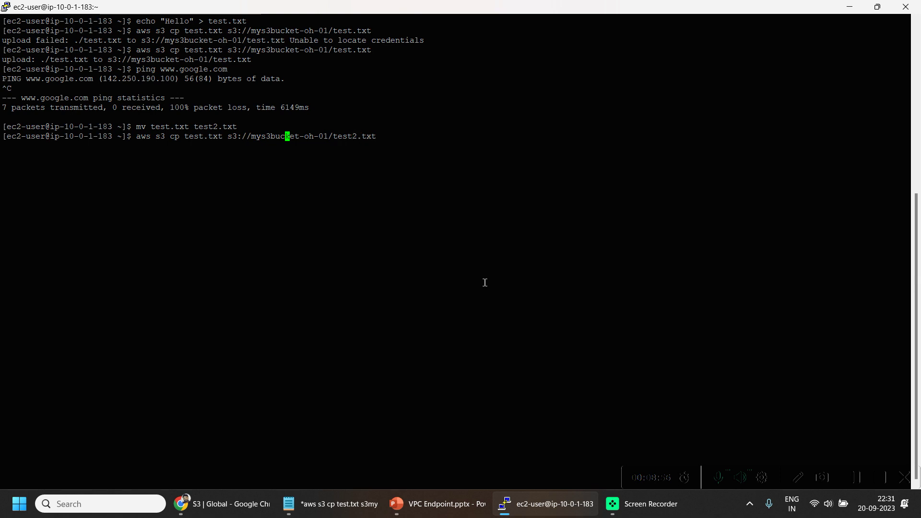
key(Right)
key(Right)
text(2)
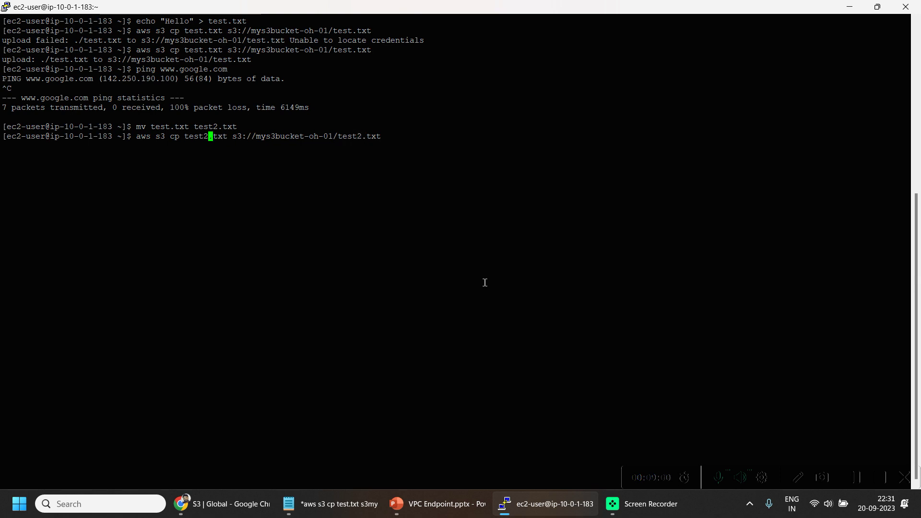
key(Return)
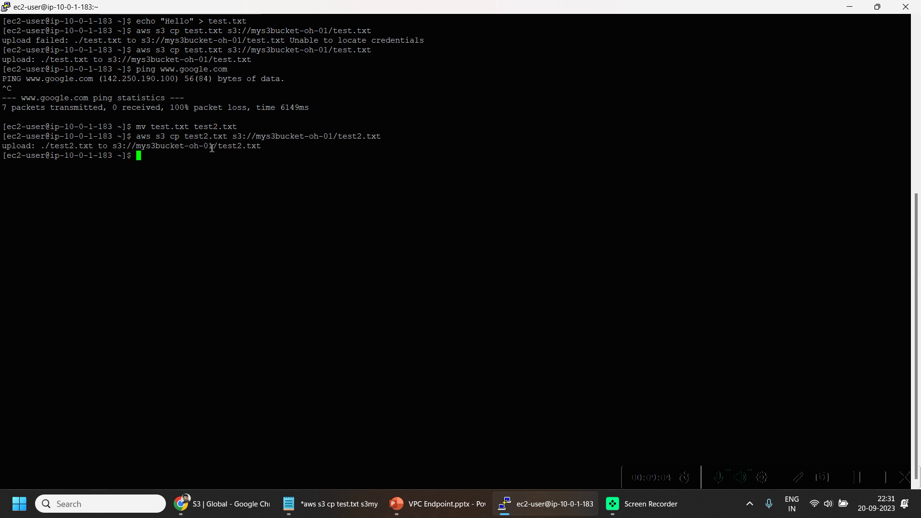
triple_click(201, 153)
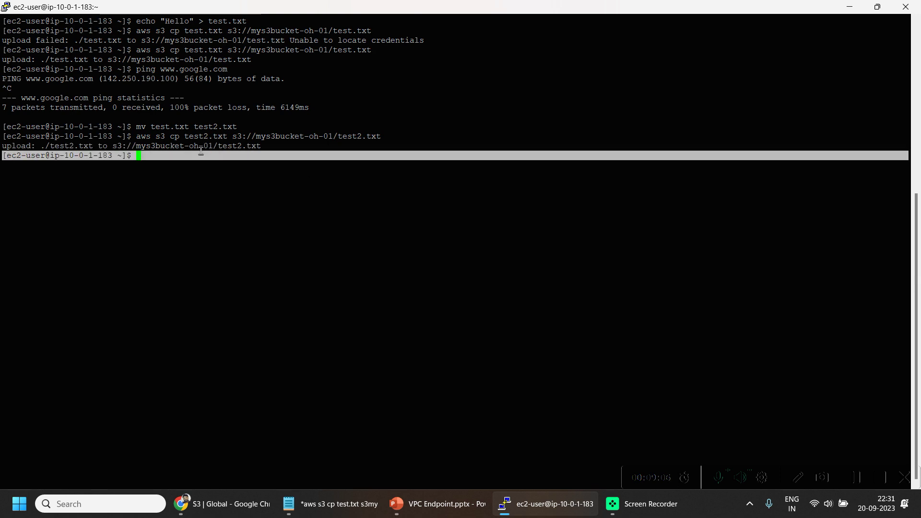
Step: Switch to Chrome, refresh the object list of mys3bucket-oh-01, and check for test.txt and test2.txt
click(184, 503)
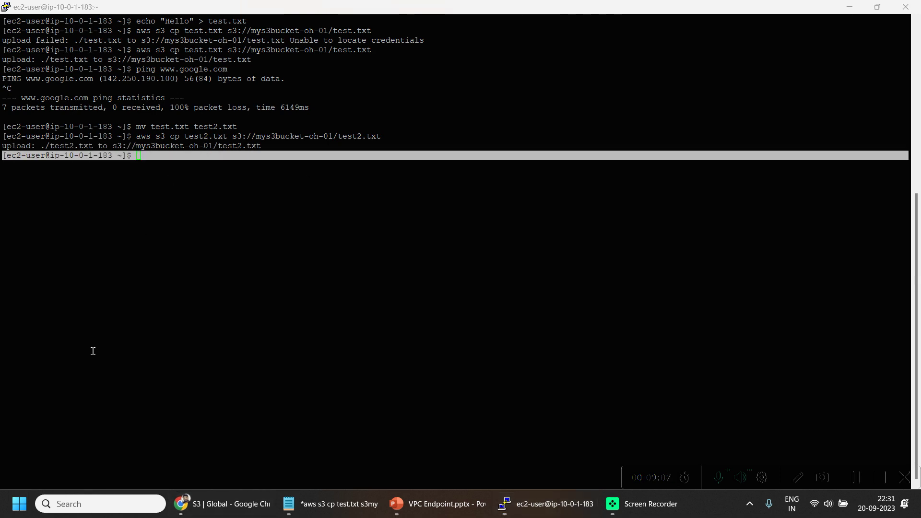
click(198, 500)
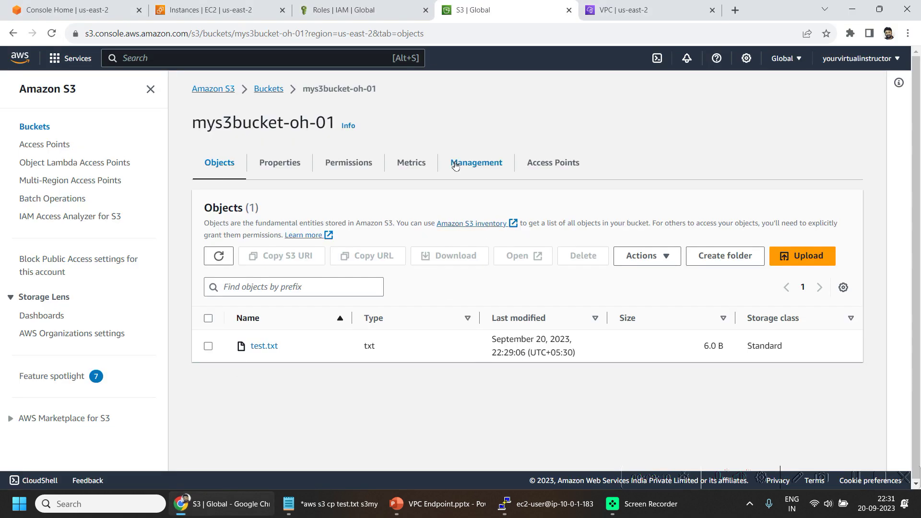
click(219, 255)
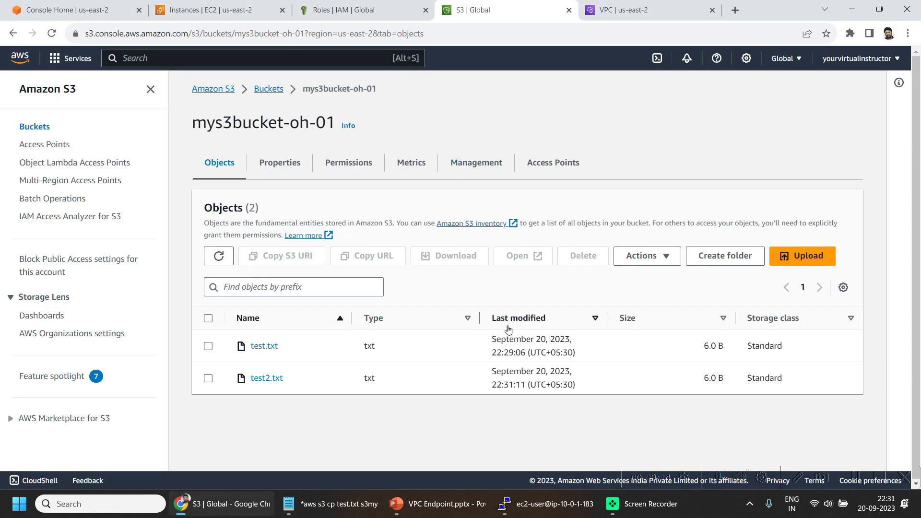
drag(346, 387, 235, 317)
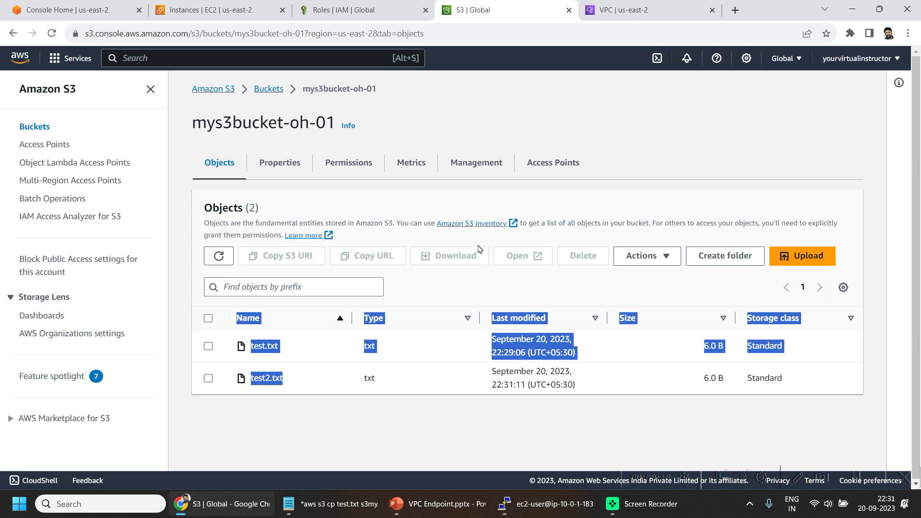